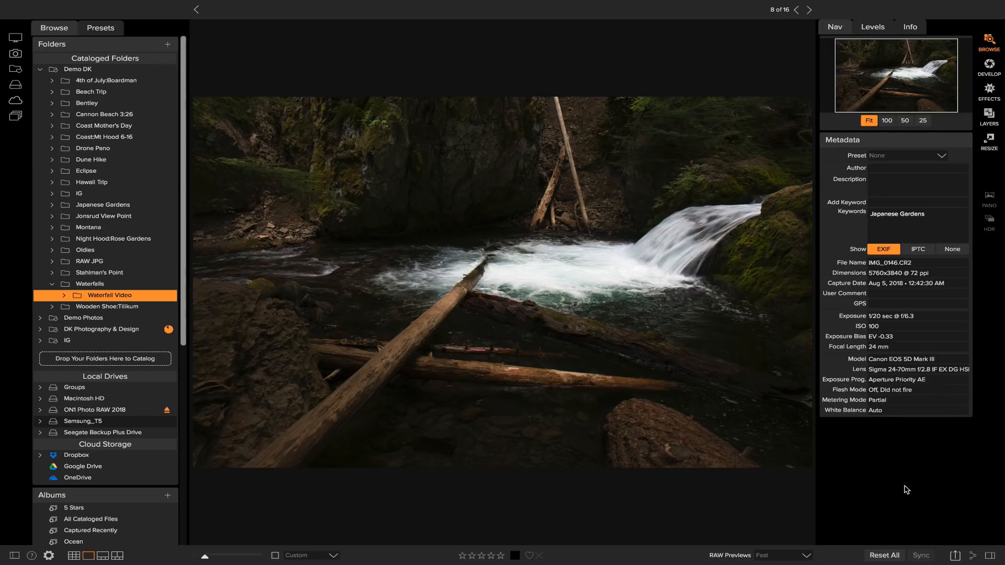
Step: Compare the water motion and exposure metadata of the stream photos, including IMG_0146.CR2, IMG_0145.CR2 and IMG_0140.CR2
key(Right)
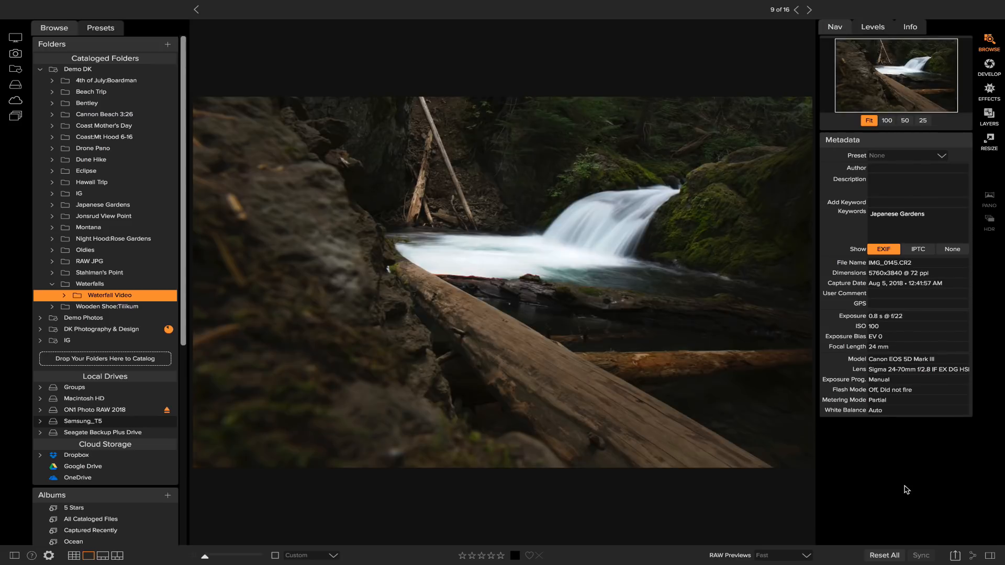
key(Left)
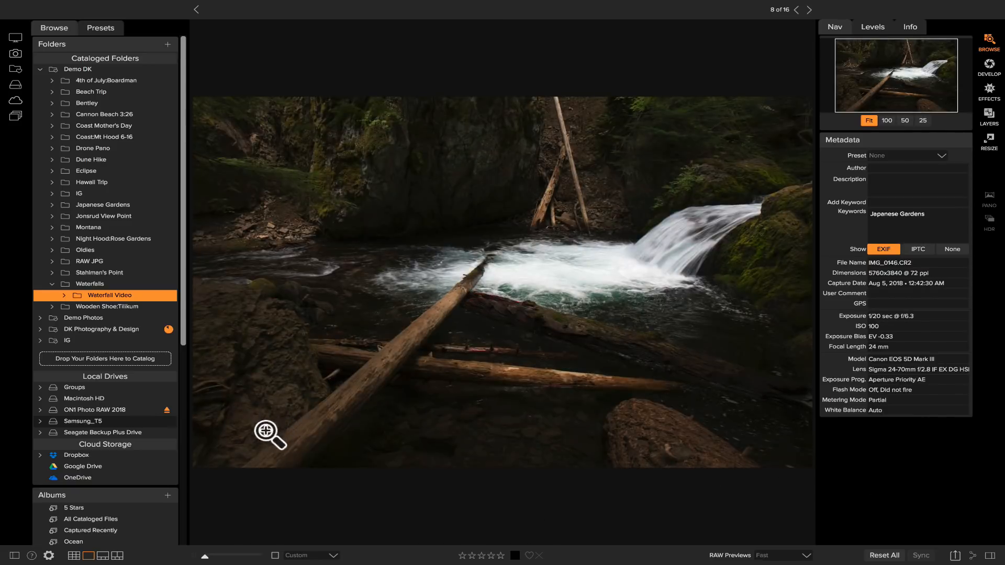
key(Right)
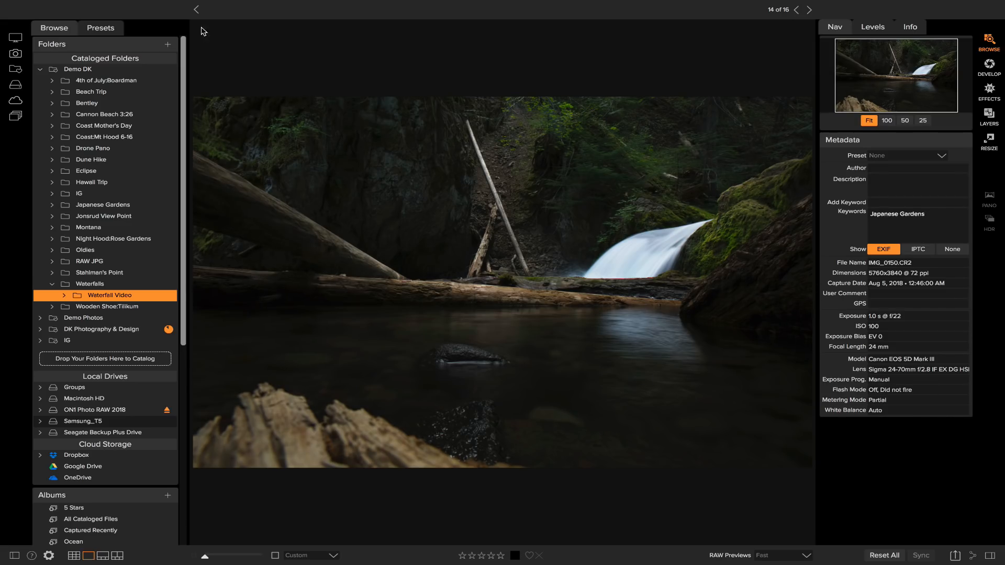
click(197, 10)
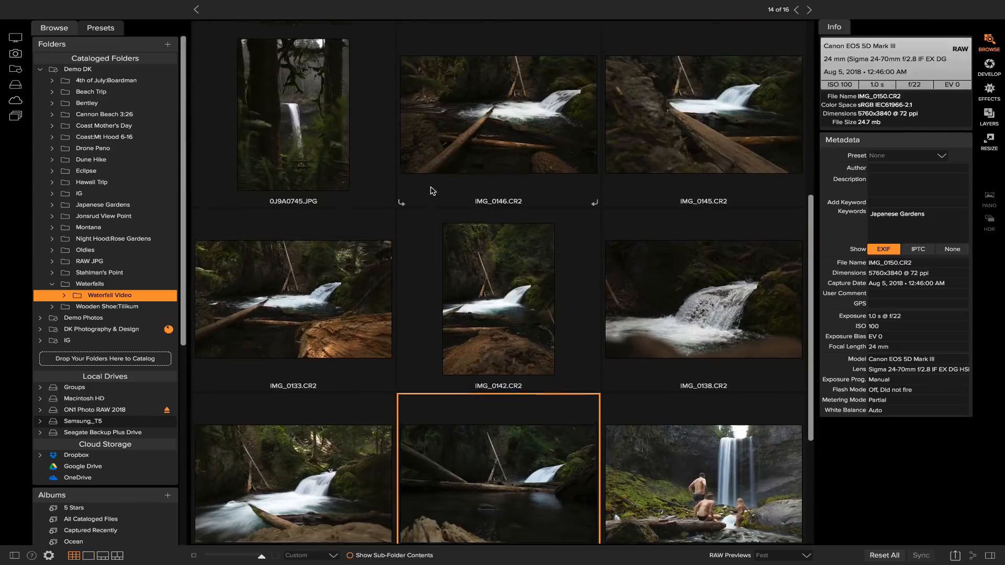
double_click(513, 126)
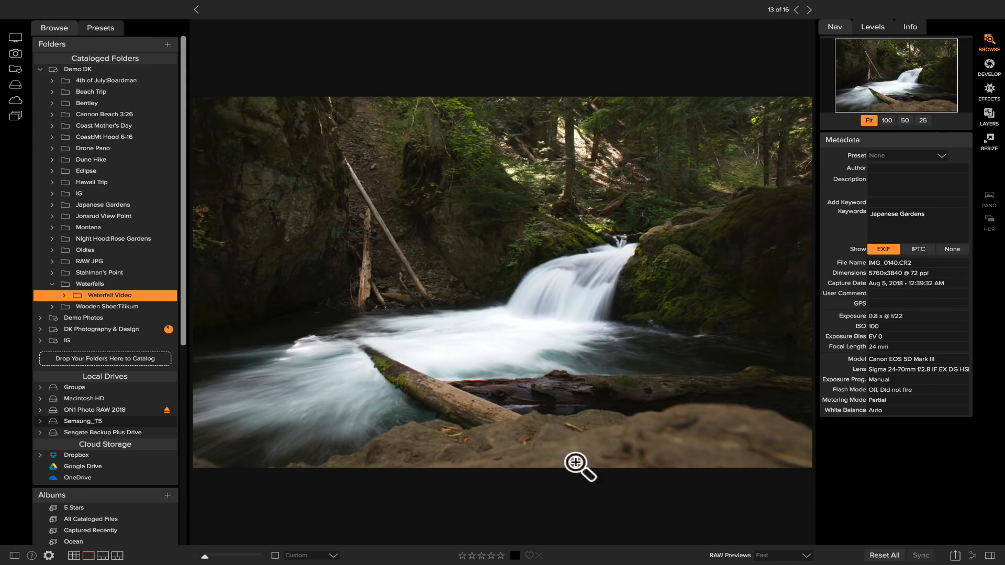
click(197, 9)
scroll(419, 104, up, 6)
click(466, 127)
double_click(463, 139)
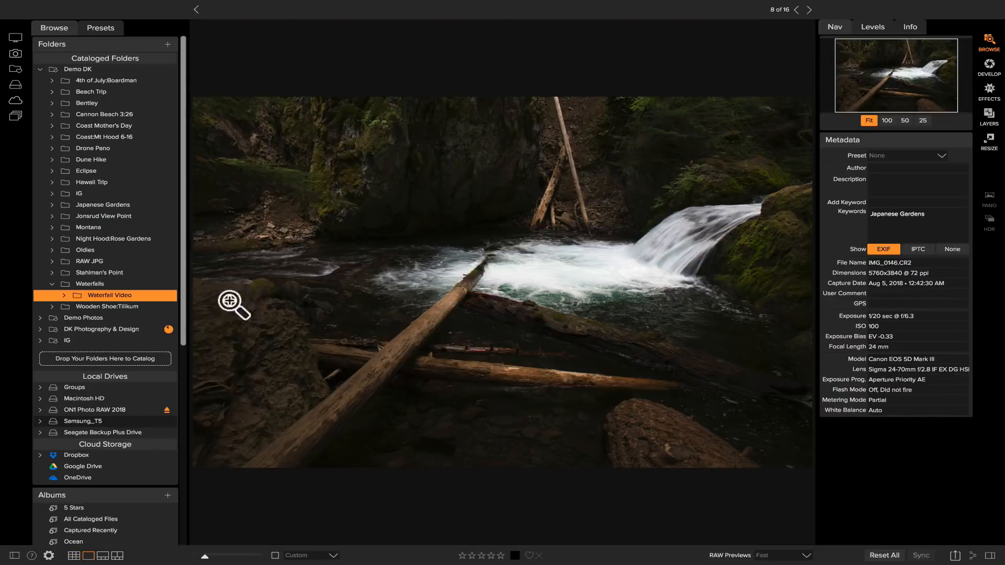
click(197, 10)
scroll(314, 246, down, 5)
double_click(318, 253)
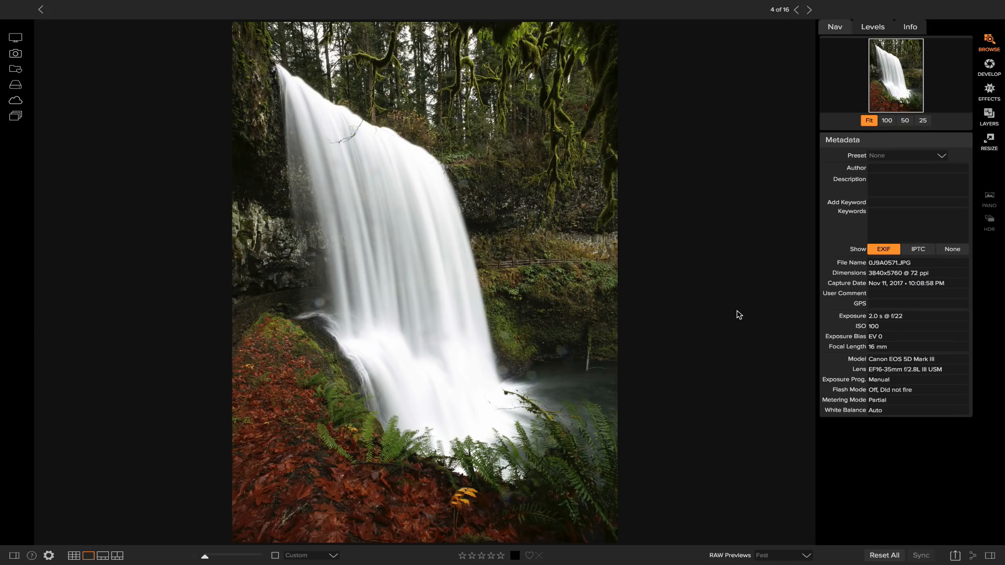
Step: Compare the exposure metadata of waterfall photos 0J9A0571.JPG and 0J9A0579.JPG, and examine 0J9A0661.JPG and 0J9A0745.JPG
key(Right)
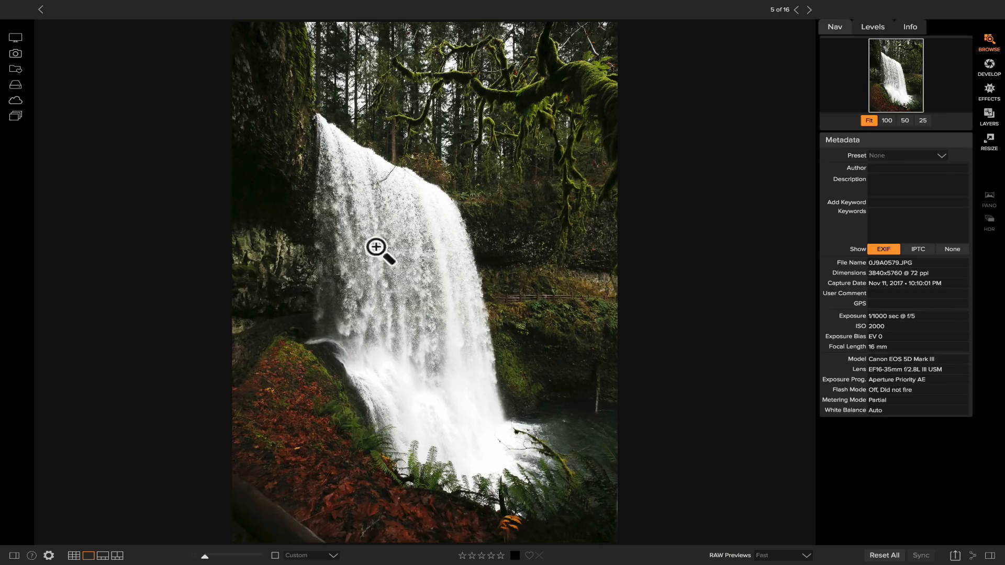
key(Left)
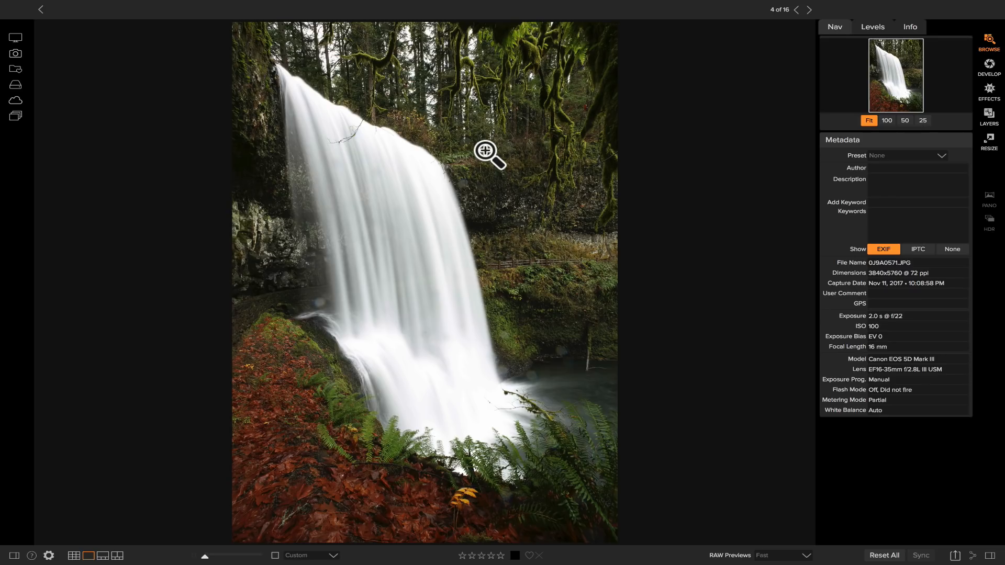
key(Right)
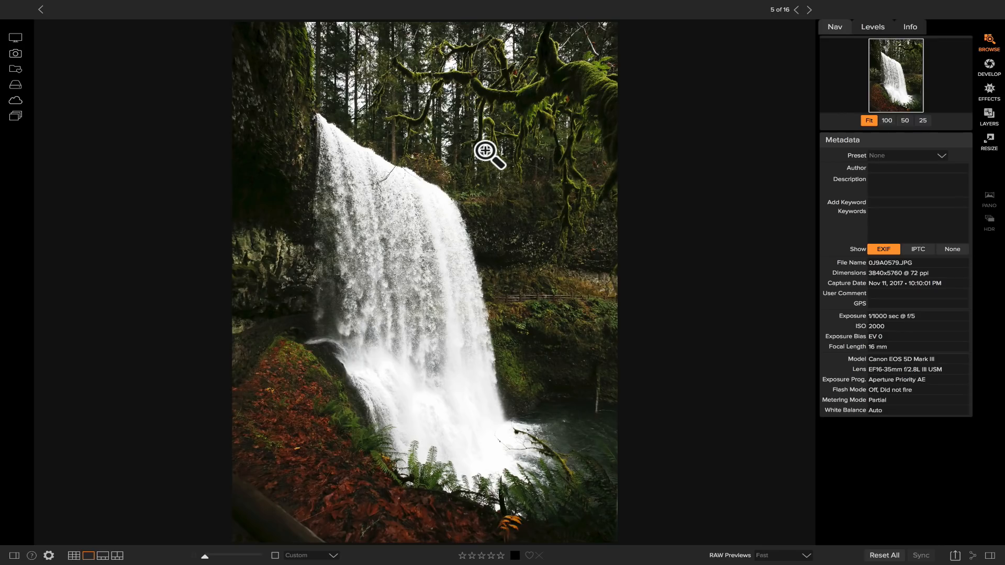
key(Right)
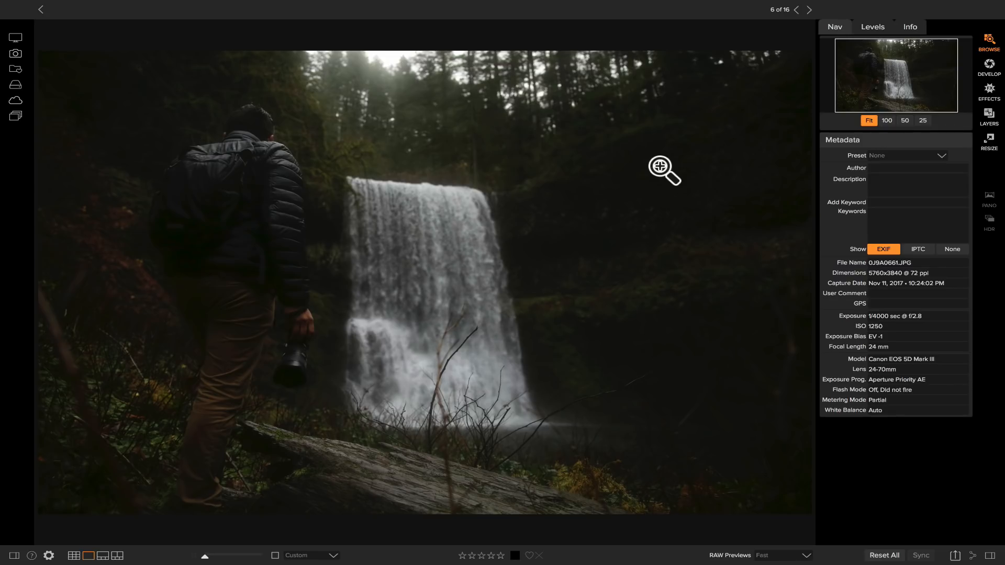
key(Right)
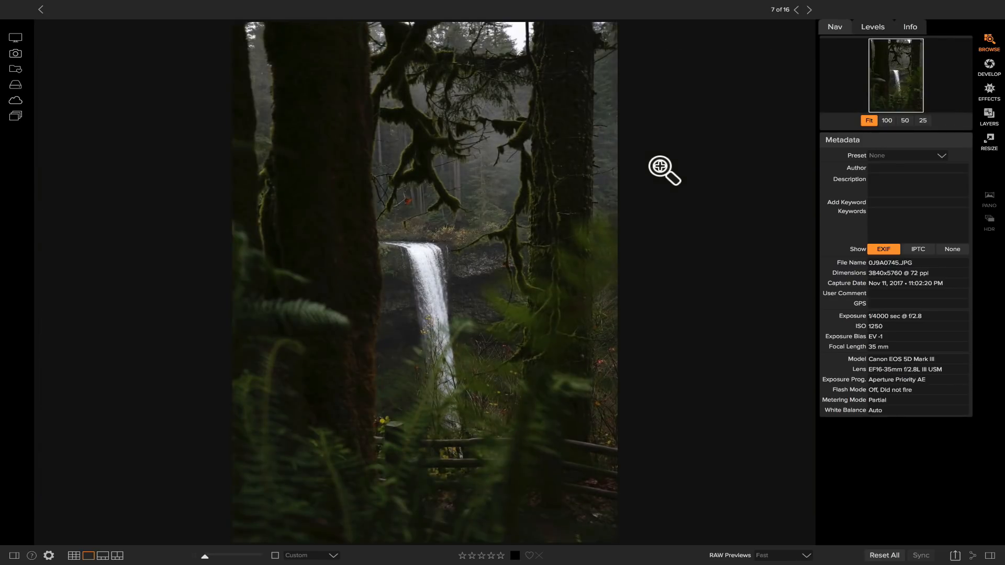
click(952, 302)
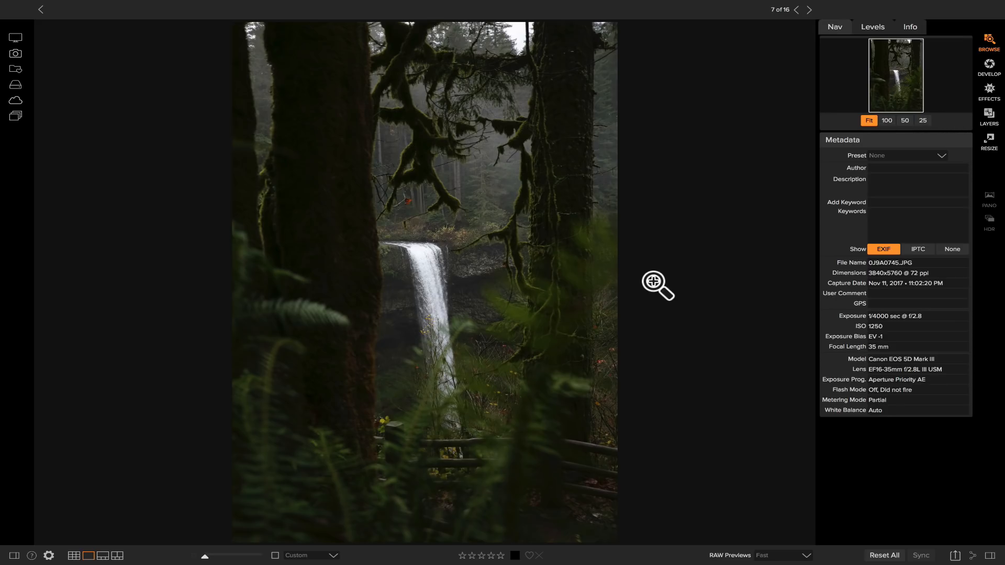
Step: Open the photo of the hiker facing the waterfall in Develop and check it for clipped highlights
click(989, 68)
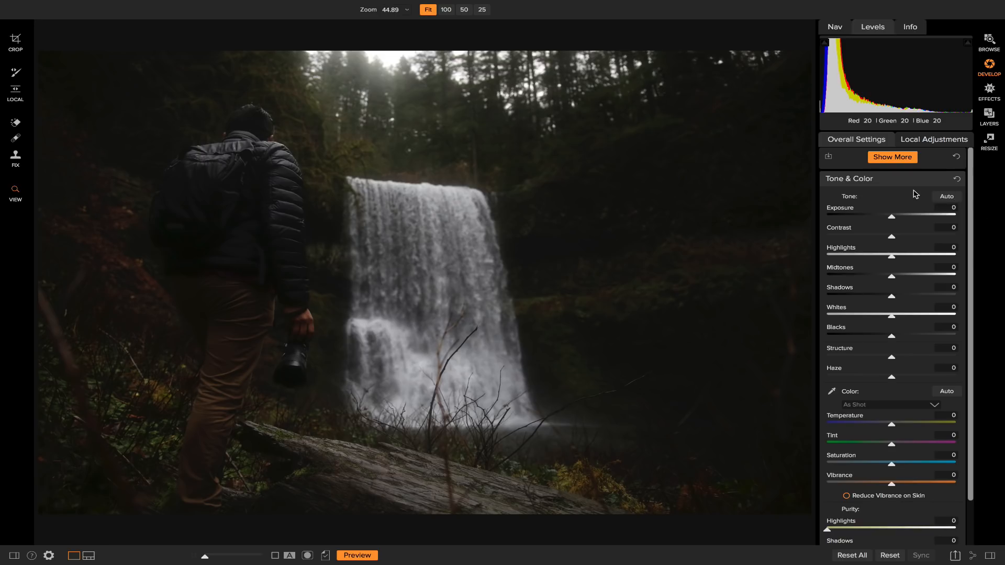
key(j)
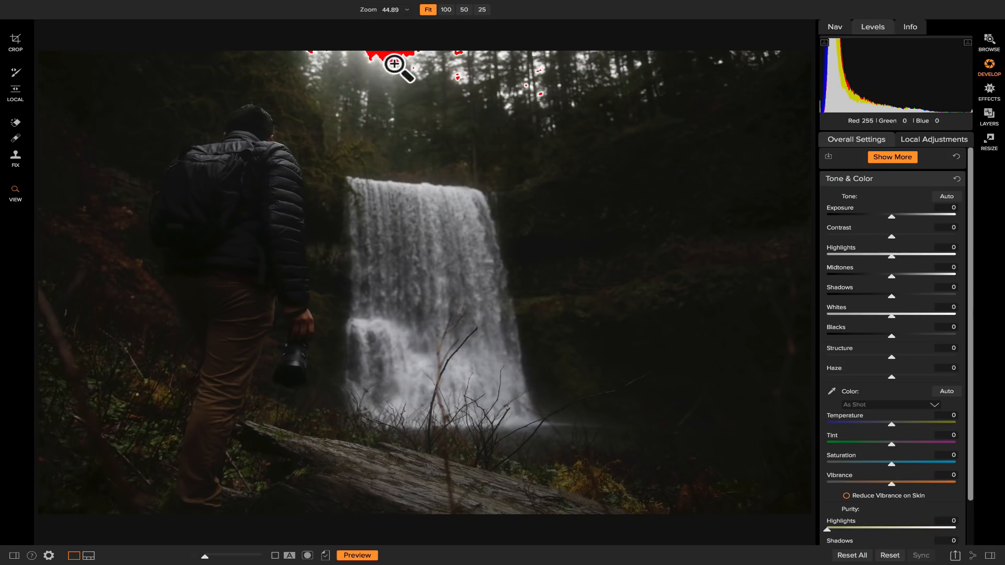
Step: Try an Exposure of -0.3 and Shadows of 31 on the hiker photo, and reset its Tone & Color adjustments
drag(891, 217, 888, 220)
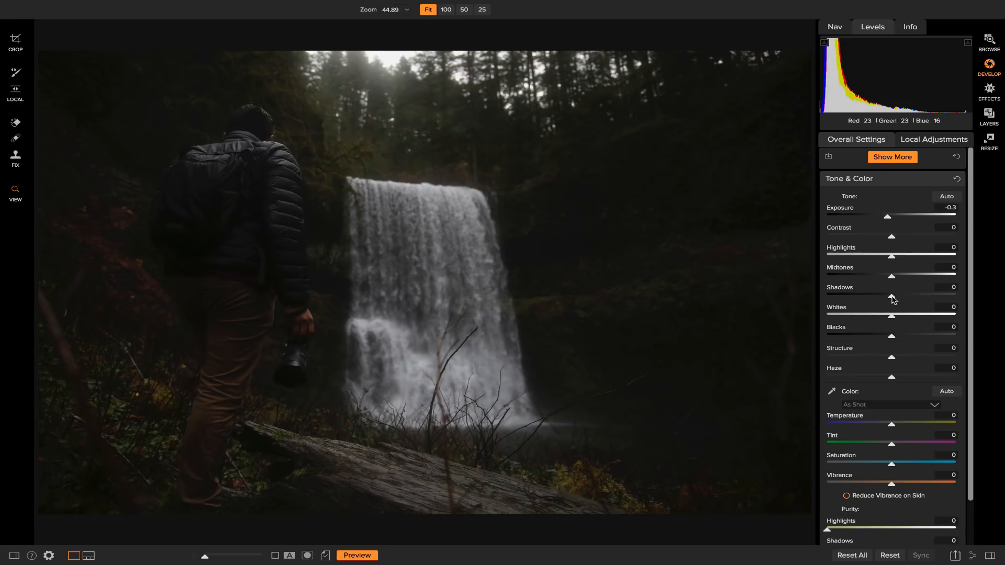
drag(891, 297, 911, 297)
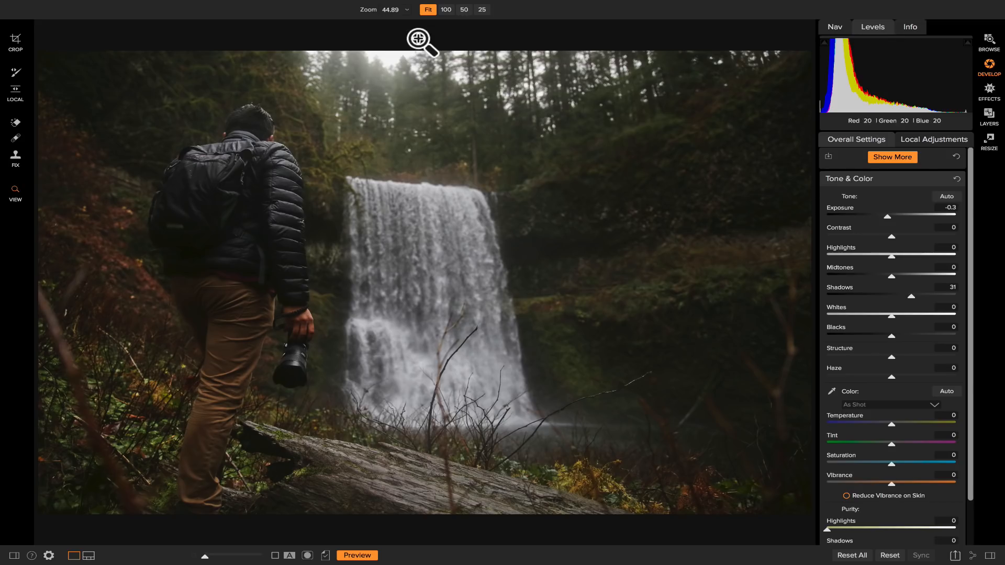
click(957, 180)
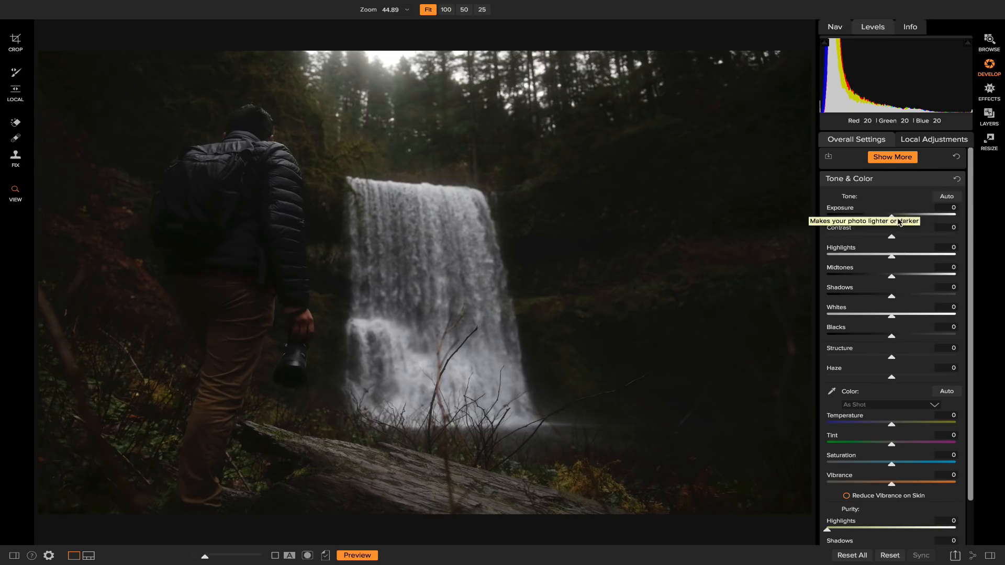
Step: Set the hiker photo's Exposure to 1.6 and check which highlights are clipped
drag(892, 217, 915, 219)
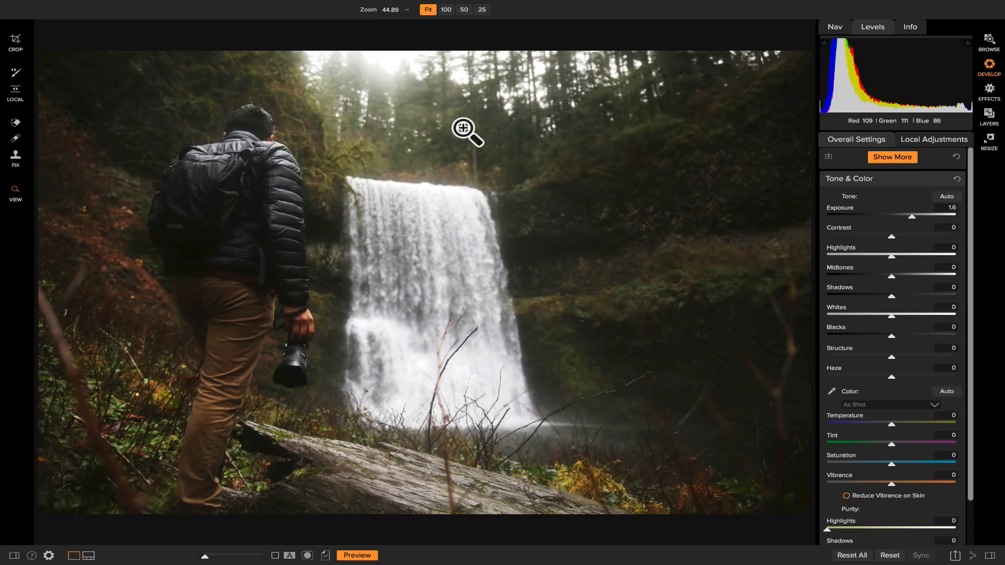
key(j)
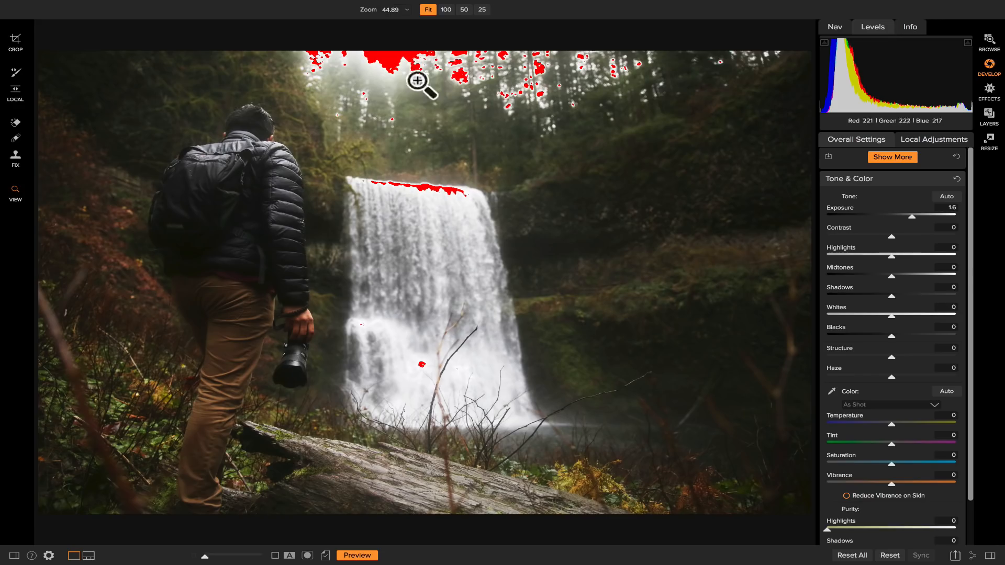
key(j)
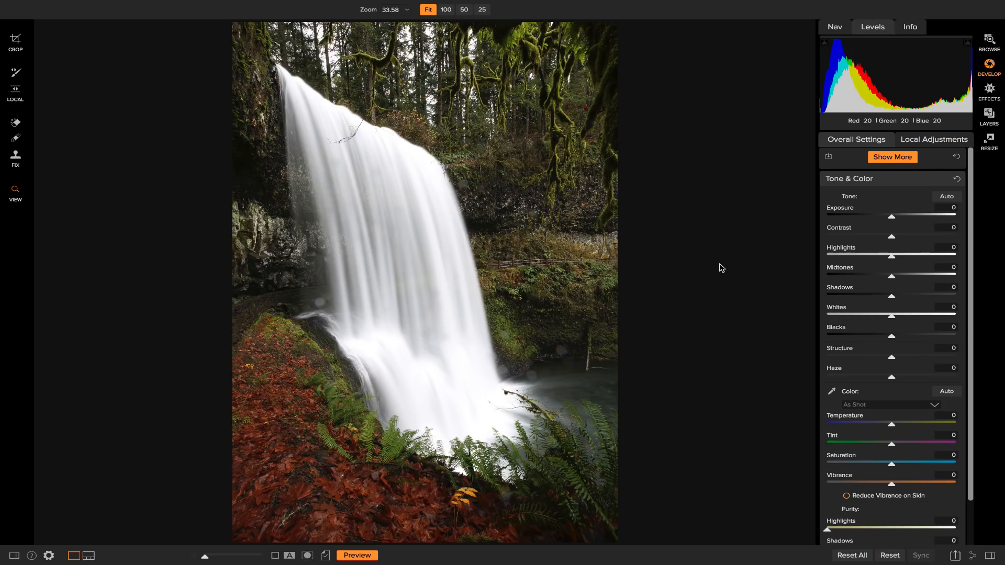
Step: Check the tall long-exposure waterfall photo for clipping, and set its Exposure to -0.25 and Shadows to 13
key(j)
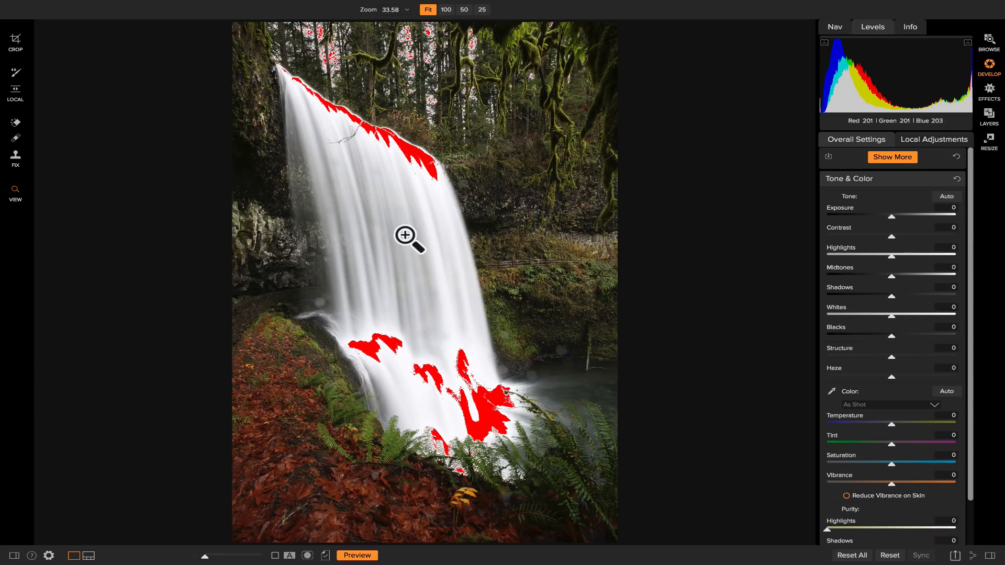
drag(892, 218, 891, 221)
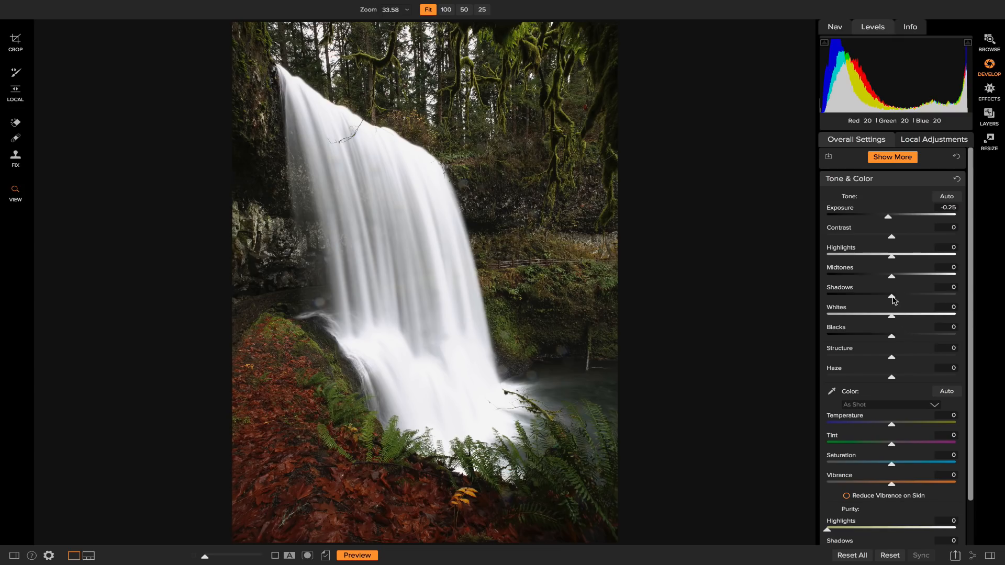
drag(893, 298, 902, 300)
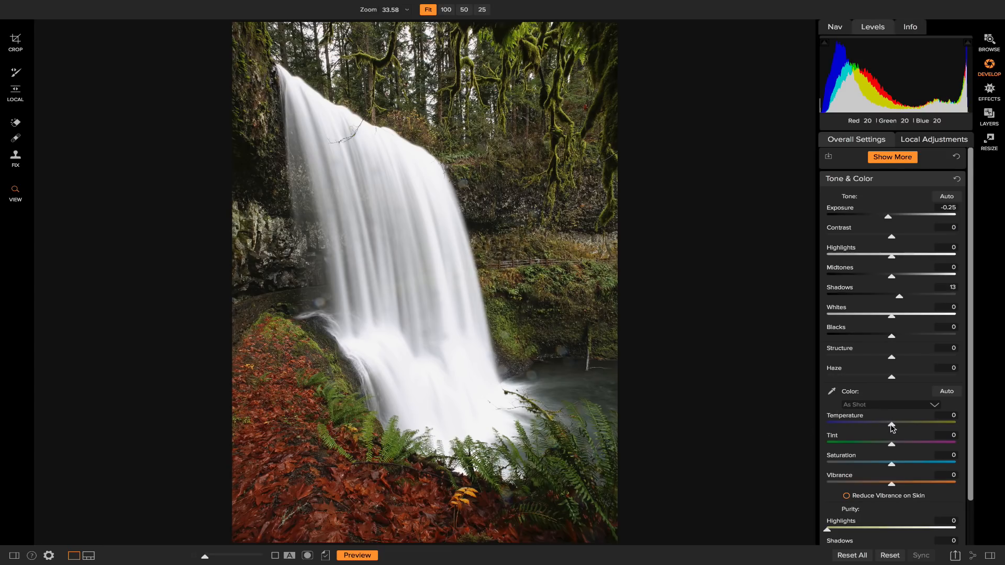
Step: Set the tall waterfall photo's Temperature to -6, Saturation to -21 and Contrast to 31
drag(892, 427, 885, 430)
drag(893, 466, 878, 467)
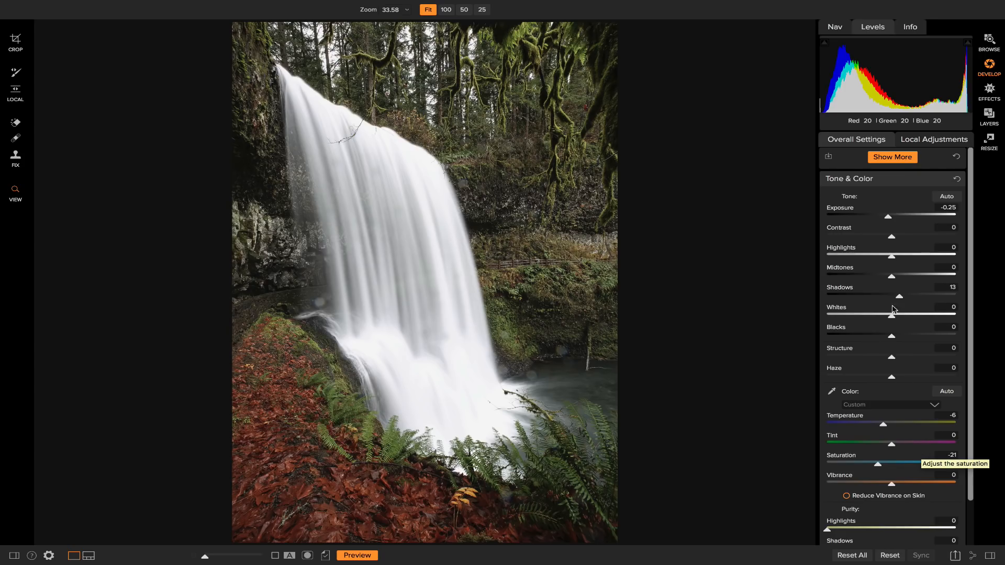
drag(894, 239, 911, 238)
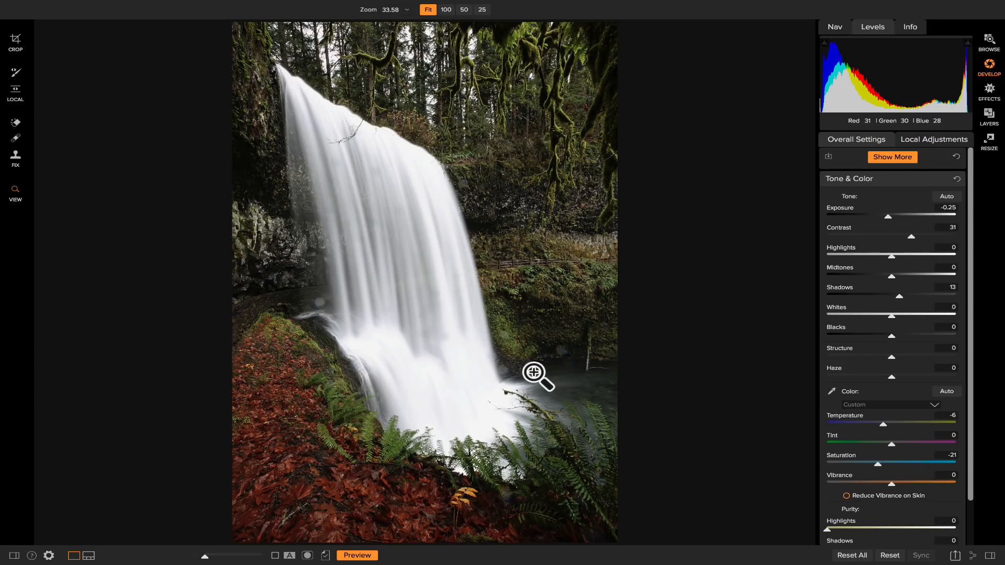
click(15, 124)
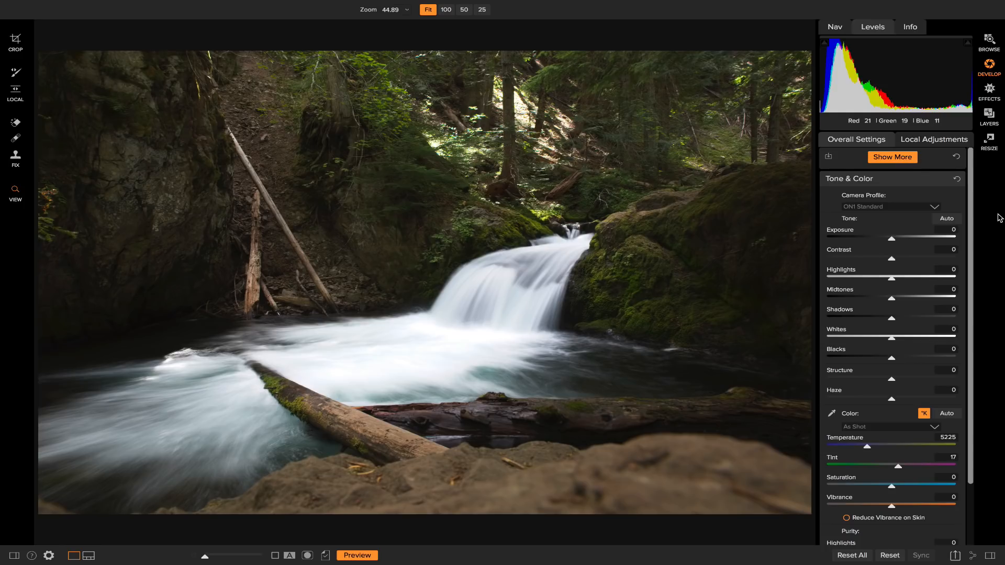
Step: Check the forest stream photo for clipped highlights, and set its Exposure to -0.35 and Shadows to 23
key(j)
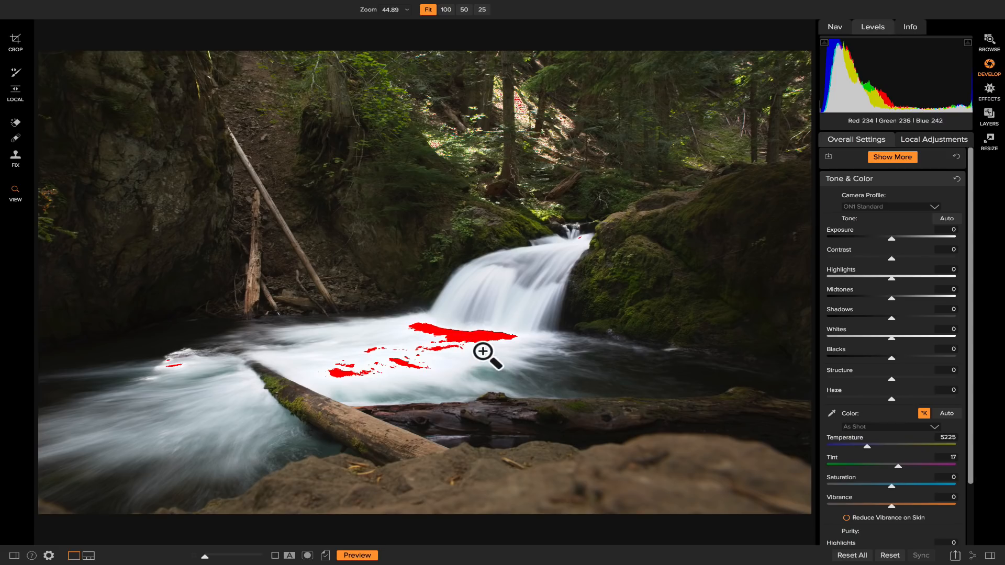
drag(895, 244, 889, 244)
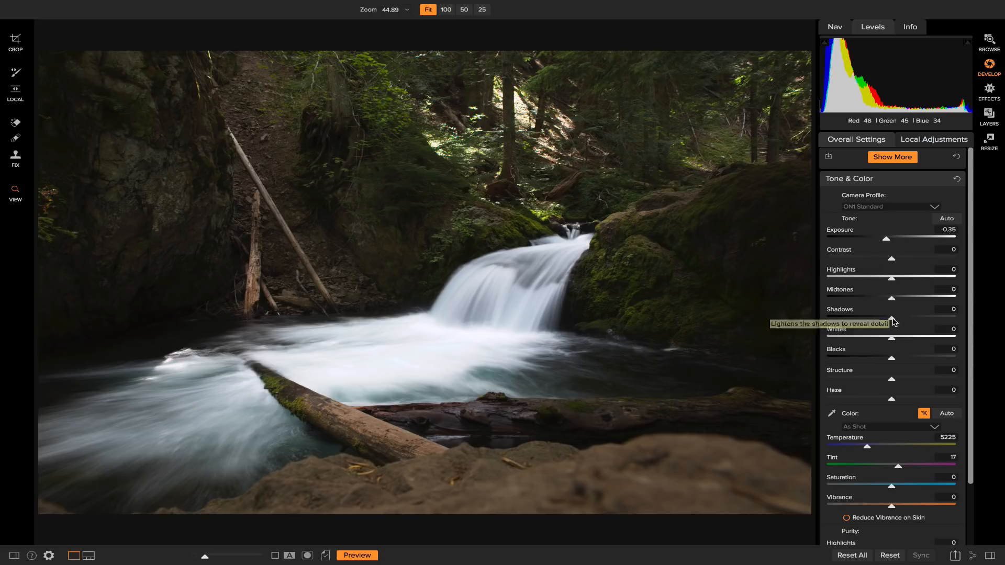
drag(892, 322, 908, 324)
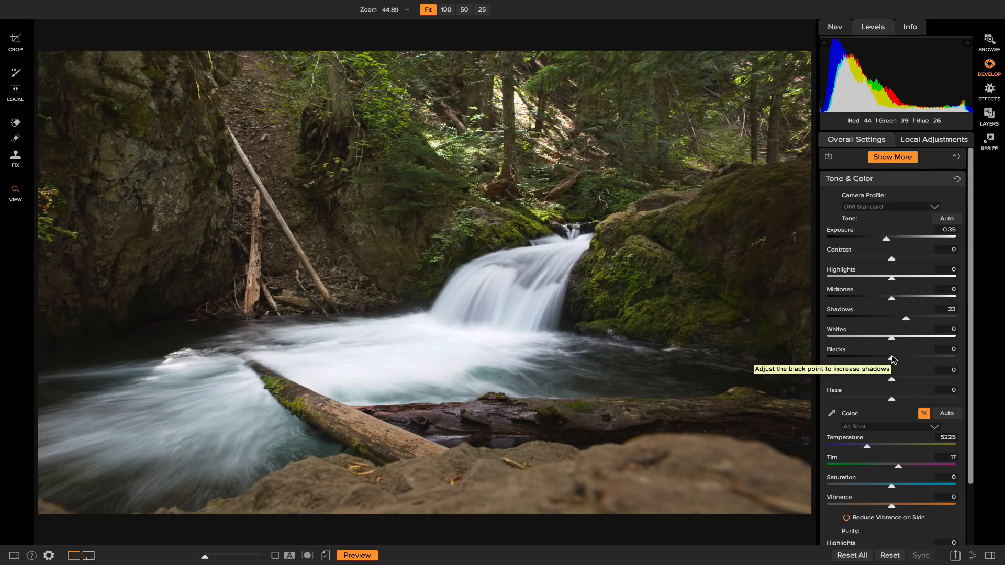
Step: Set the stream photo's Blacks to -11 while checking the clipped shadows
key(j)
drag(893, 359, 885, 364)
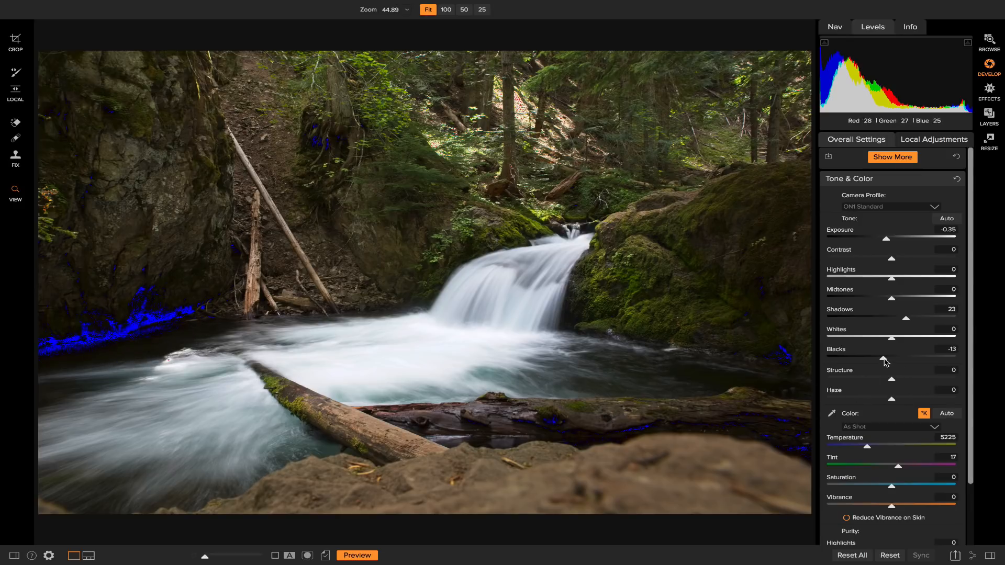
drag(884, 358, 886, 359)
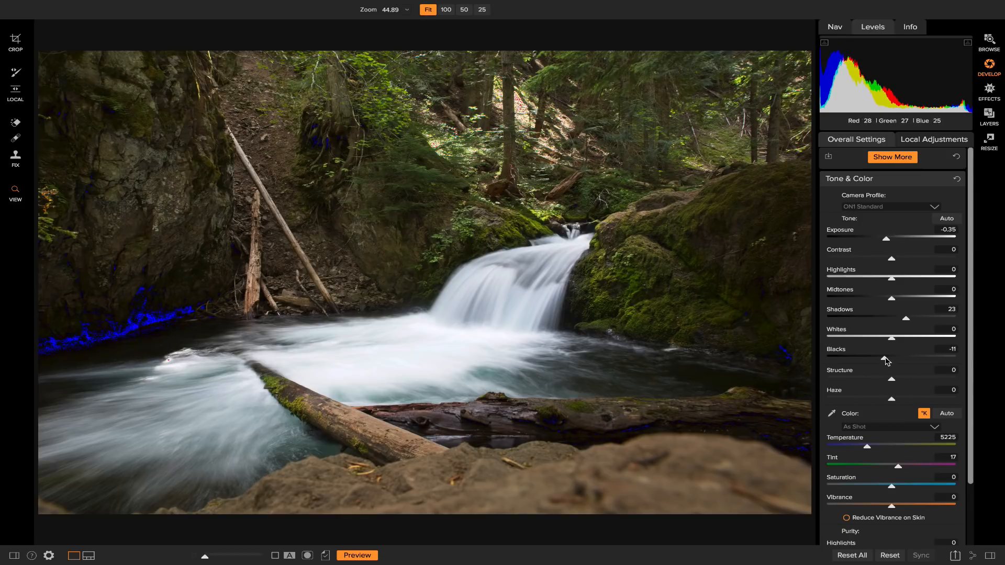
key(j)
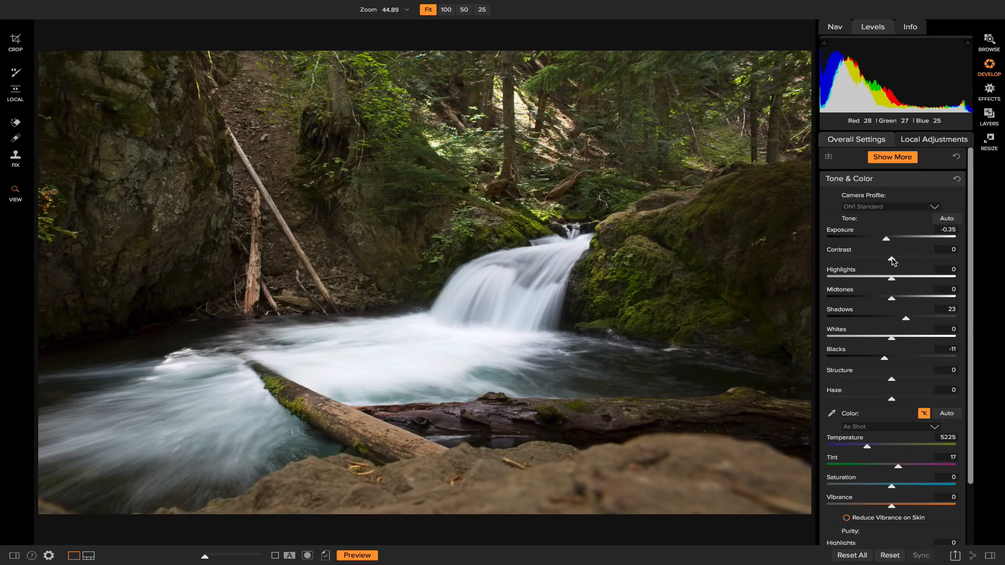
Step: Set the stream photo's Contrast to 17 and its color Temperature to 4725
drag(893, 260, 908, 262)
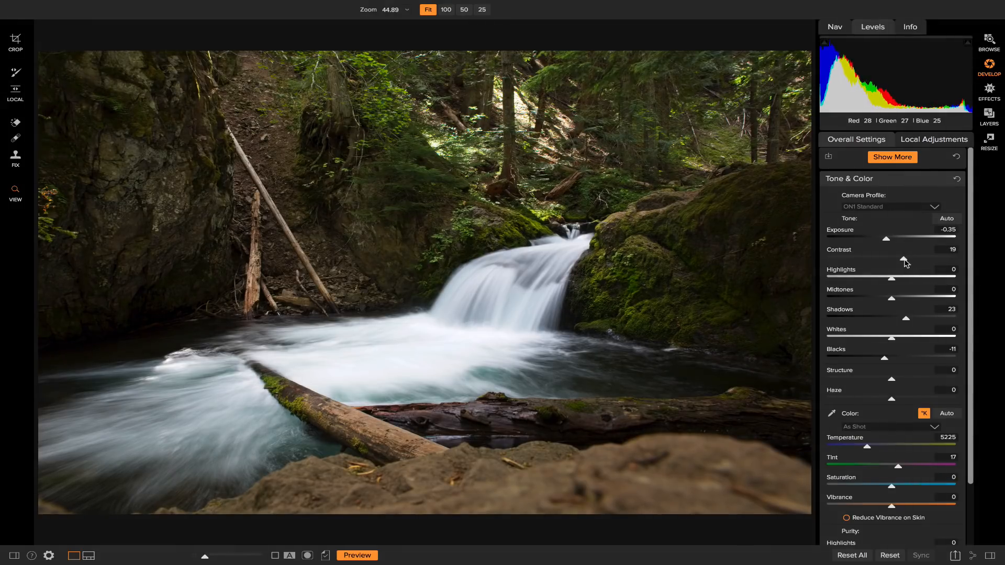
drag(906, 263, 905, 263)
drag(868, 448, 863, 447)
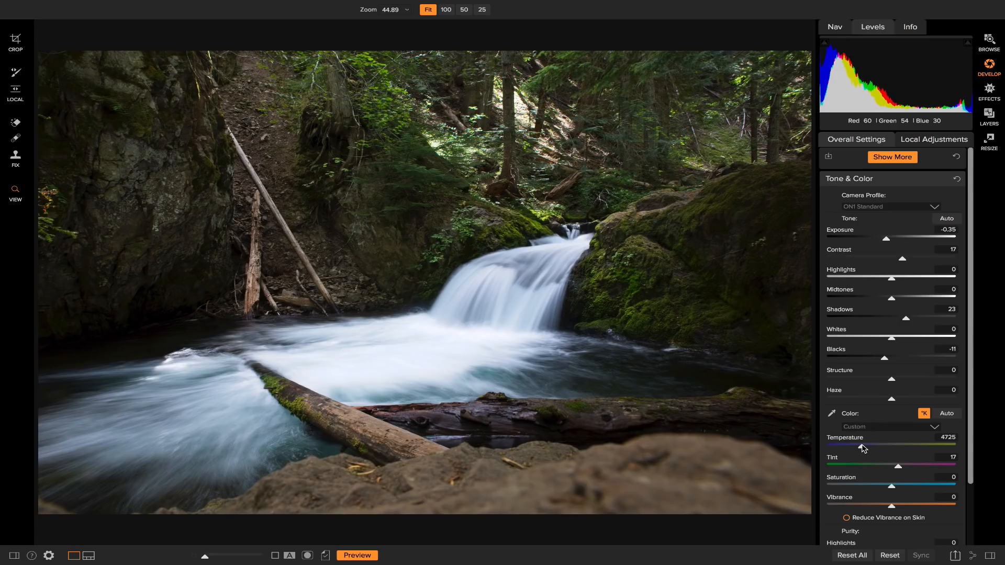
Step: Set the stream photo's Saturation to -8 and crop it to the 4x5 (8x10) ratio with tighter framing around the waterfall
drag(891, 487, 886, 487)
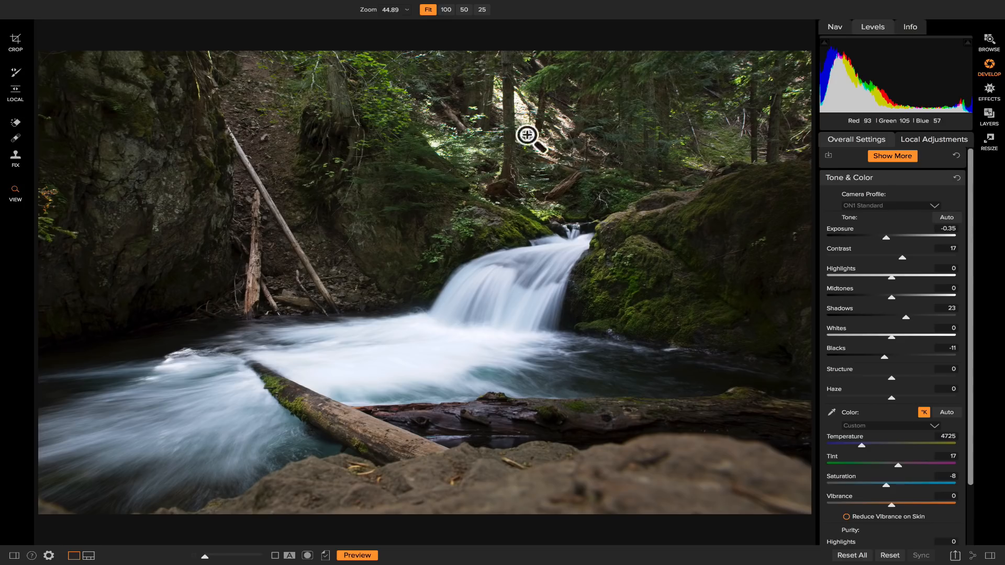
click(13, 45)
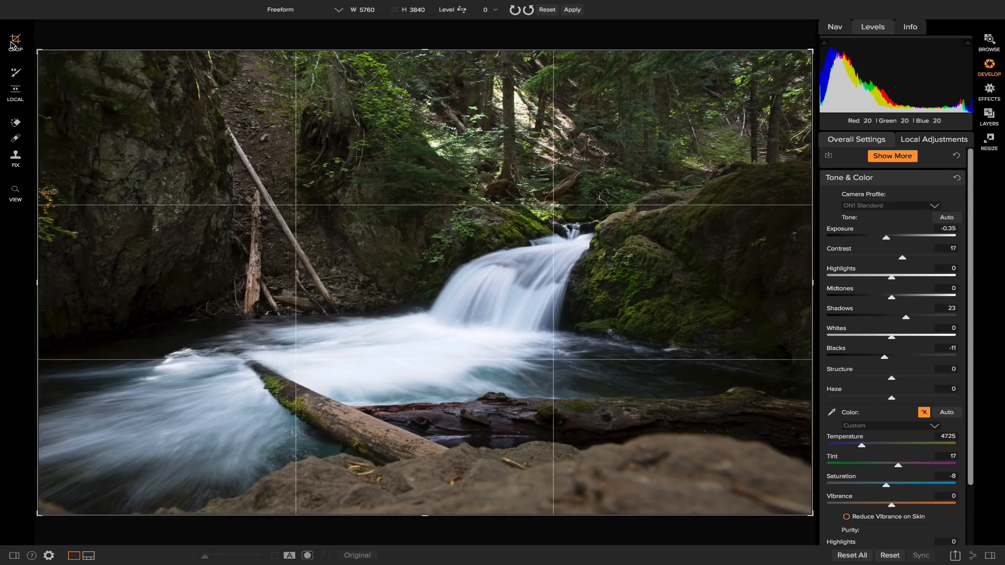
click(330, 12)
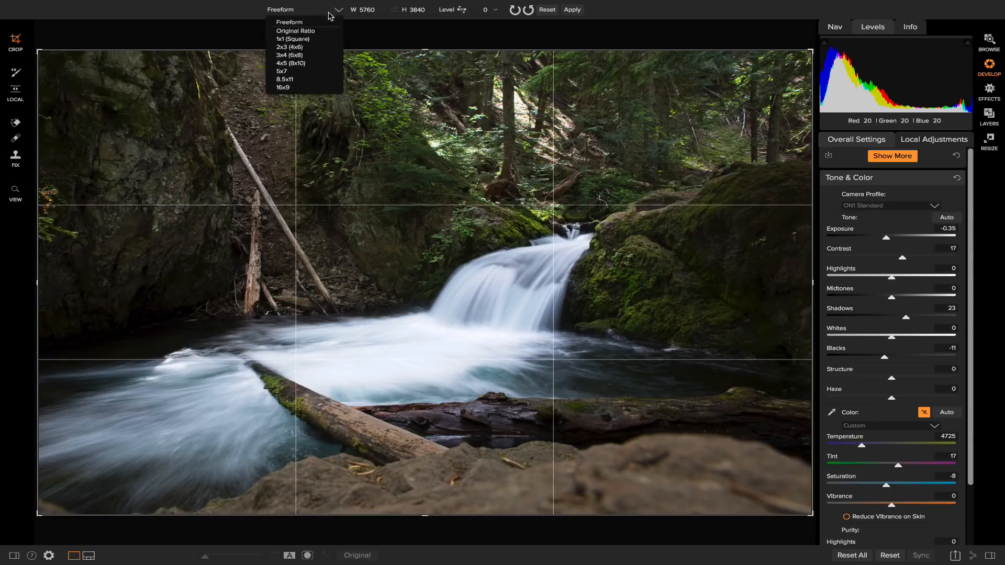
click(311, 63)
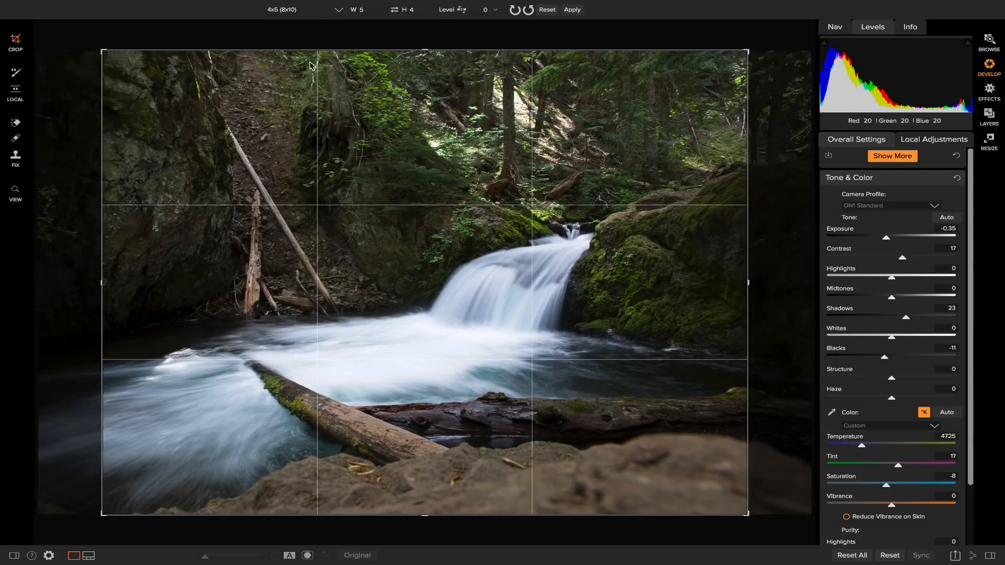
drag(105, 50, 112, 56)
mouse_move(157, 85)
mouse_down()
mouse_move(186, 103)
mouse_move(158, 90)
mouse_up()
drag(337, 207, 331, 179)
key(Return)
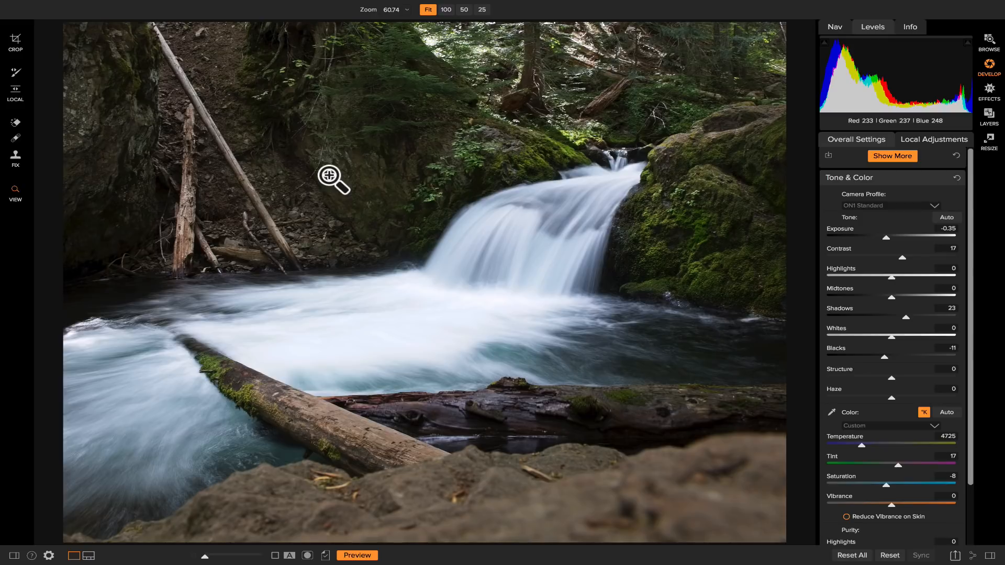
key(backslash)
key(backslash)
key(backslash)
key(backslash)
Step: Add a Sunshine effect filter to the stream photo at 100 opacity and compare the photo with and without it
click(991, 90)
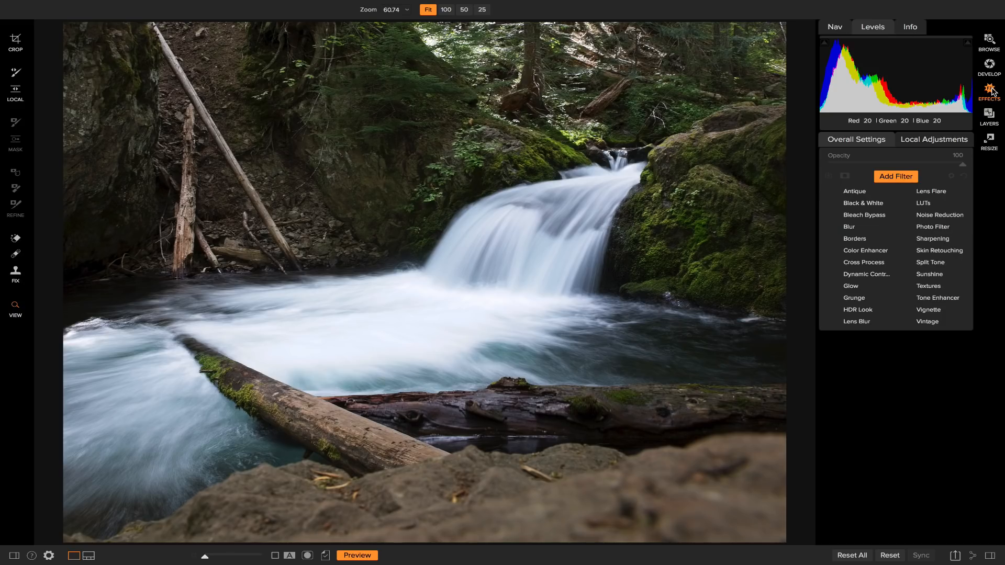
click(929, 275)
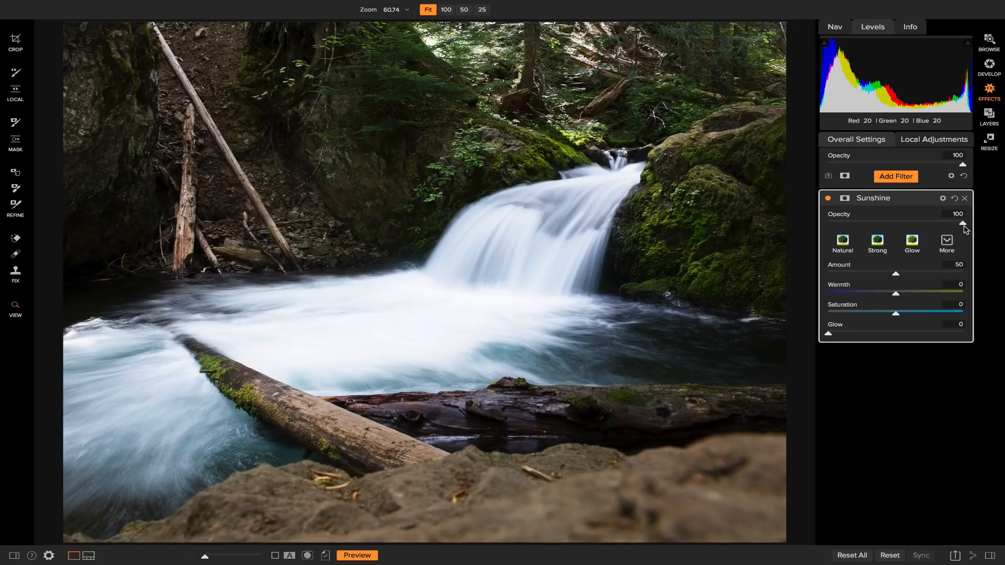
mouse_move(963, 225)
mouse_down()
mouse_move(889, 229)
mouse_move(950, 227)
mouse_up()
drag(964, 241, 982, 226)
click(828, 199)
click(828, 198)
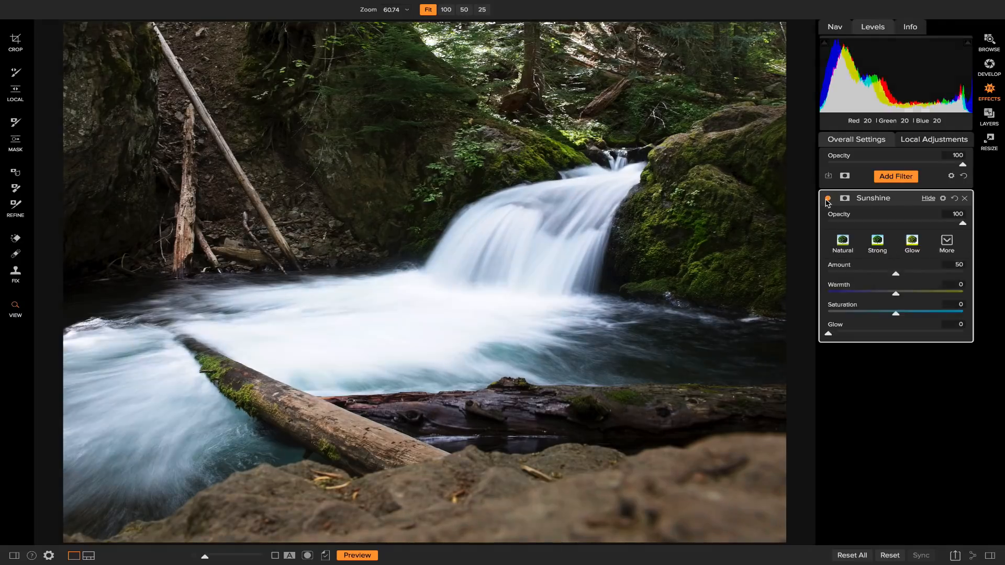
click(827, 199)
click(828, 198)
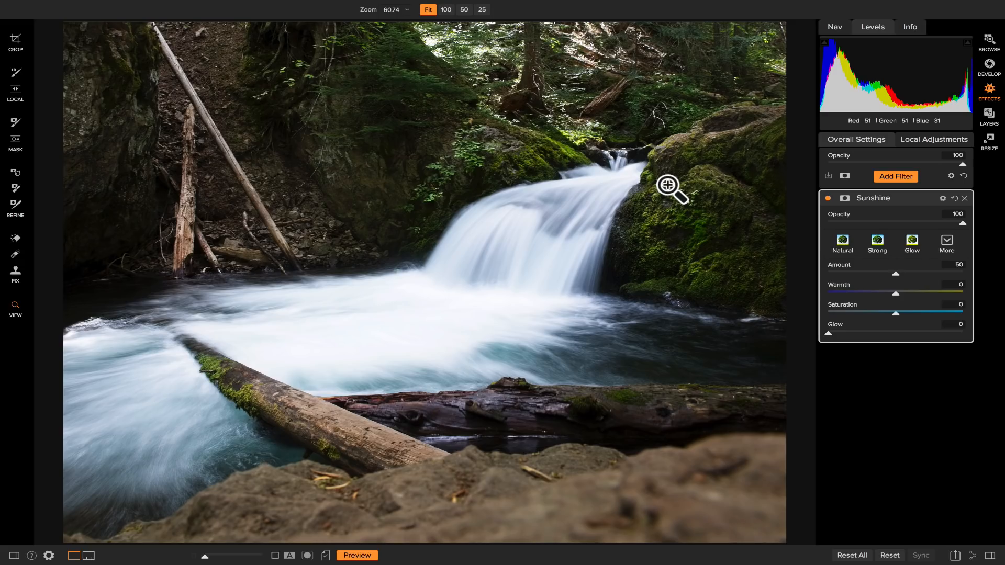
Step: Add a Glow filter above the Sunshine filter and apply its Darker preset
click(896, 176)
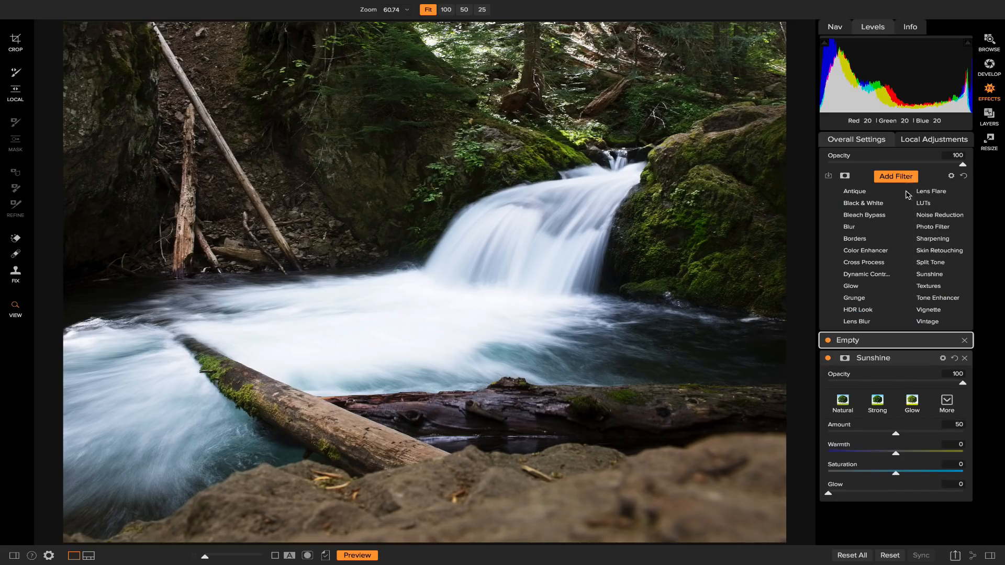
click(852, 287)
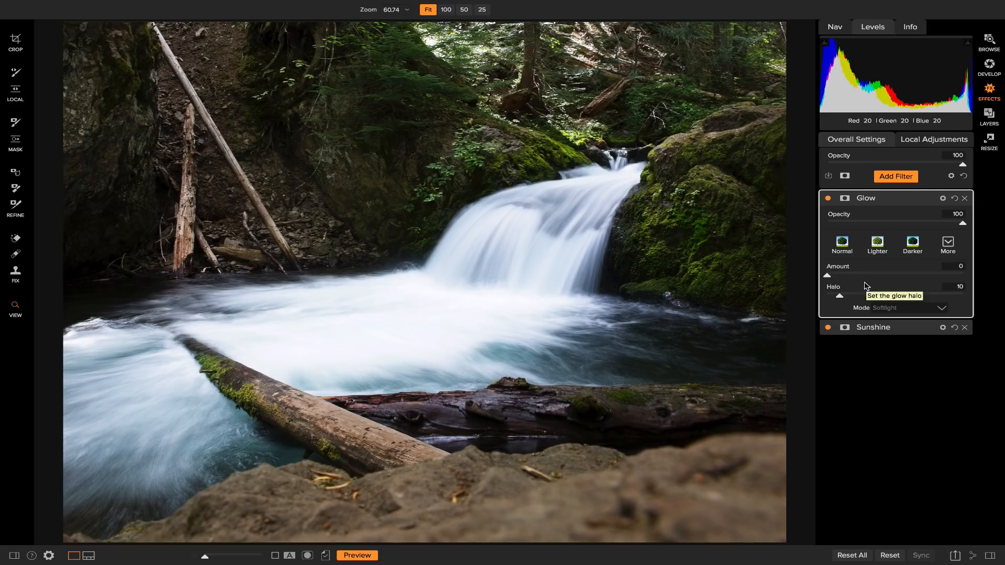
click(913, 246)
click(913, 247)
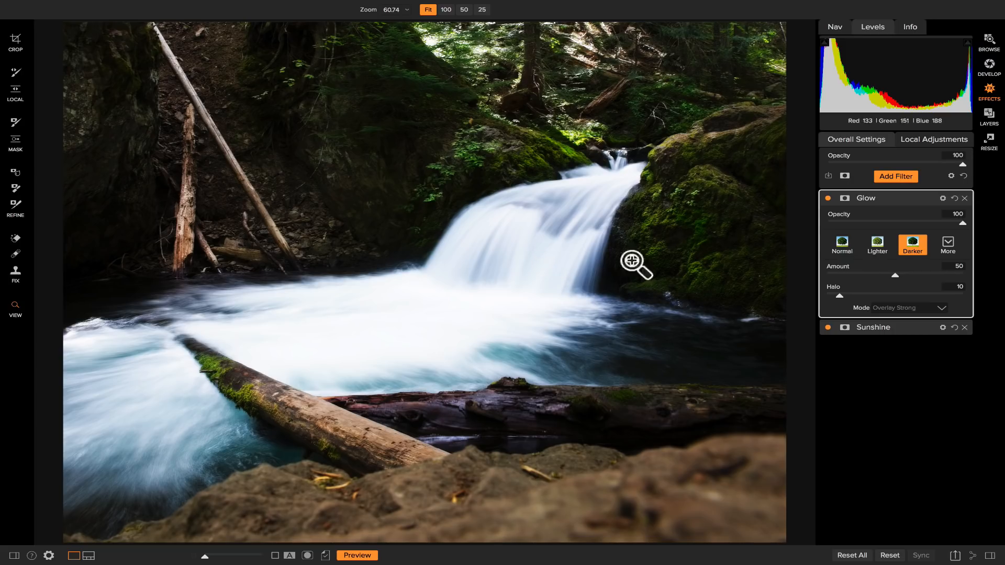
Step: Invert the Glow filter's mask to hide the effect and ready the masking brush in Paint In mode
click(845, 199)
click(885, 241)
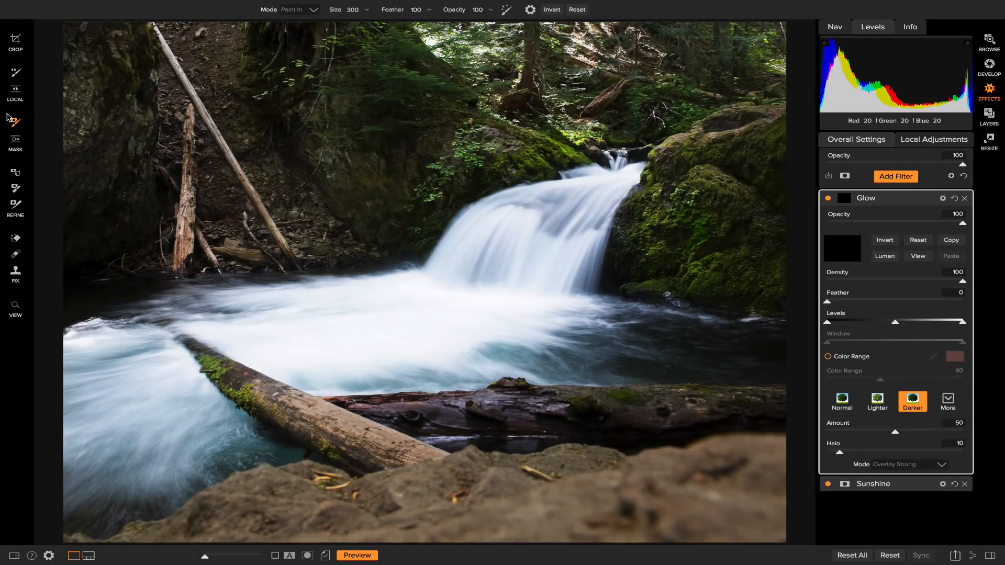
click(301, 12)
click(310, 32)
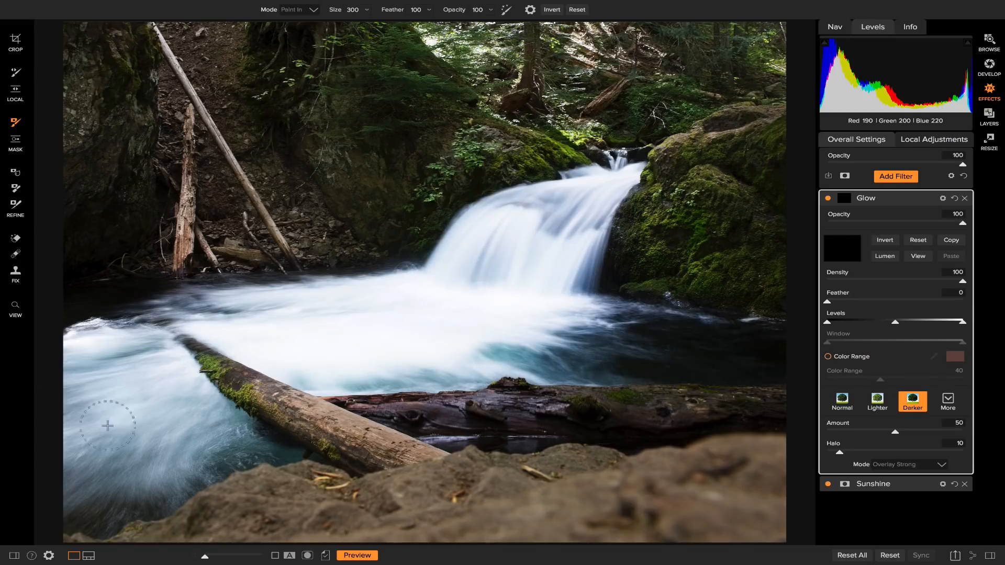
Step: Paint the Glow into the waterfall and flowing water with a brush size of 500, and compare the result with and without it
mouse_move(170, 486)
mouse_down()
mouse_move(239, 445)
mouse_move(146, 362)
mouse_move(96, 420)
mouse_move(116, 368)
mouse_up()
key(])
key(])
key(])
key([)
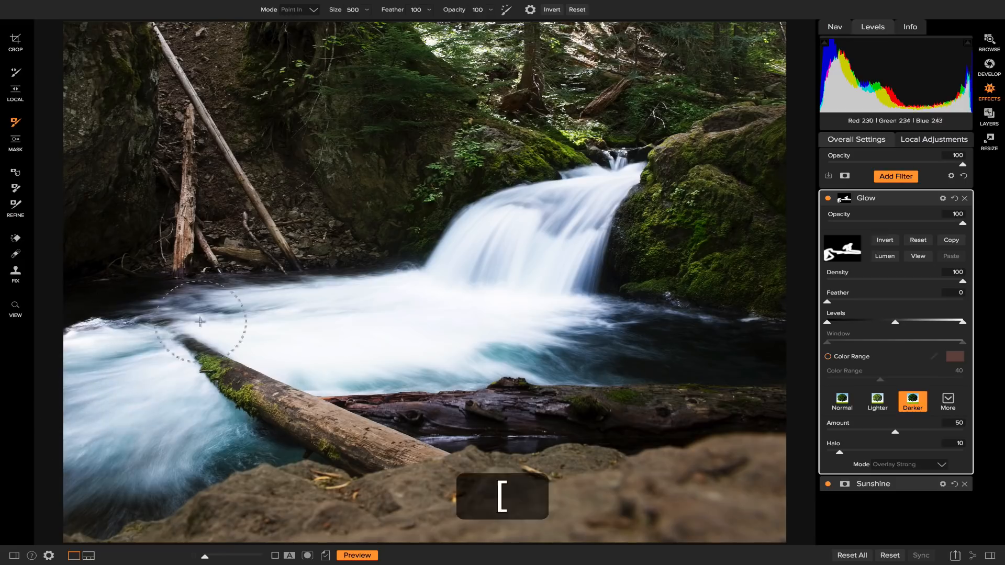
mouse_move(453, 319)
mouse_down()
mouse_move(319, 323)
mouse_move(367, 315)
mouse_up()
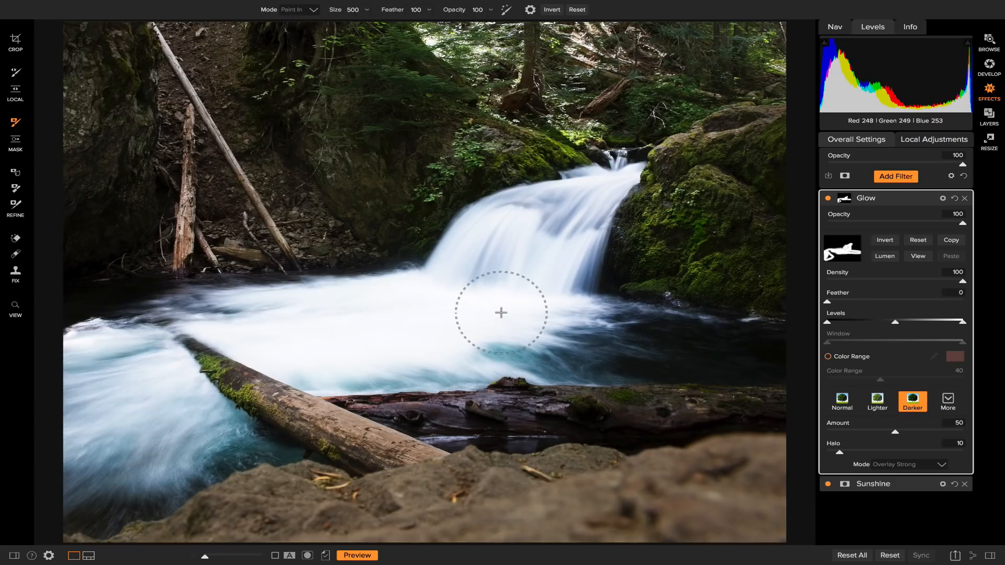
click(828, 198)
click(829, 199)
click(828, 199)
click(829, 199)
key(z)
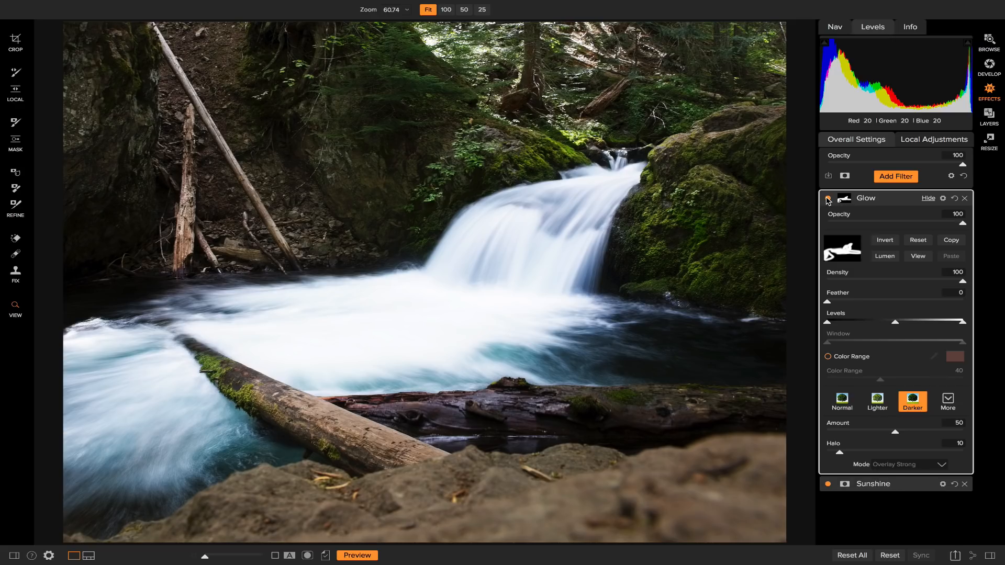
Step: Add a Color Enhancer filter and apply its Foliage preset to enrich the greens
click(886, 178)
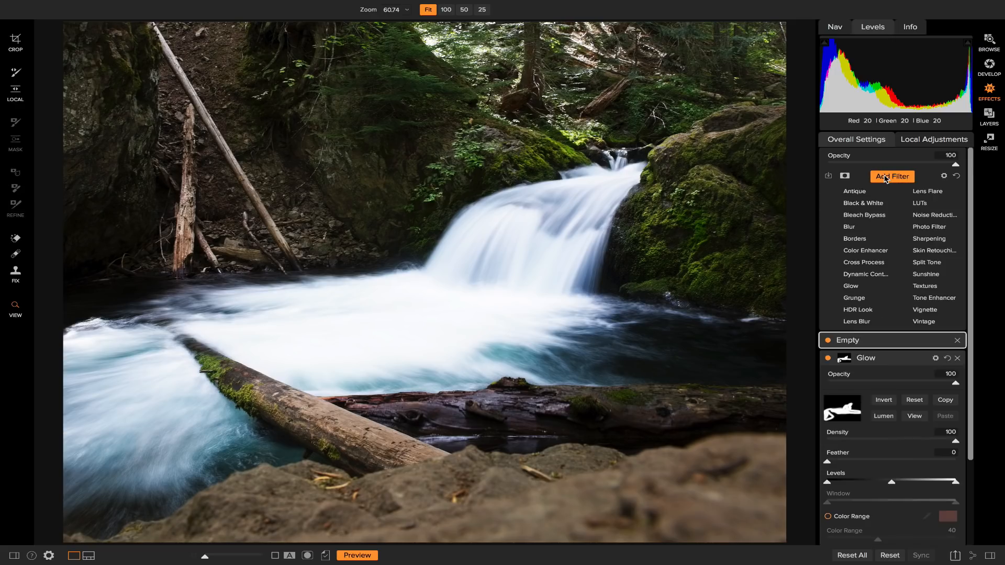
click(870, 251)
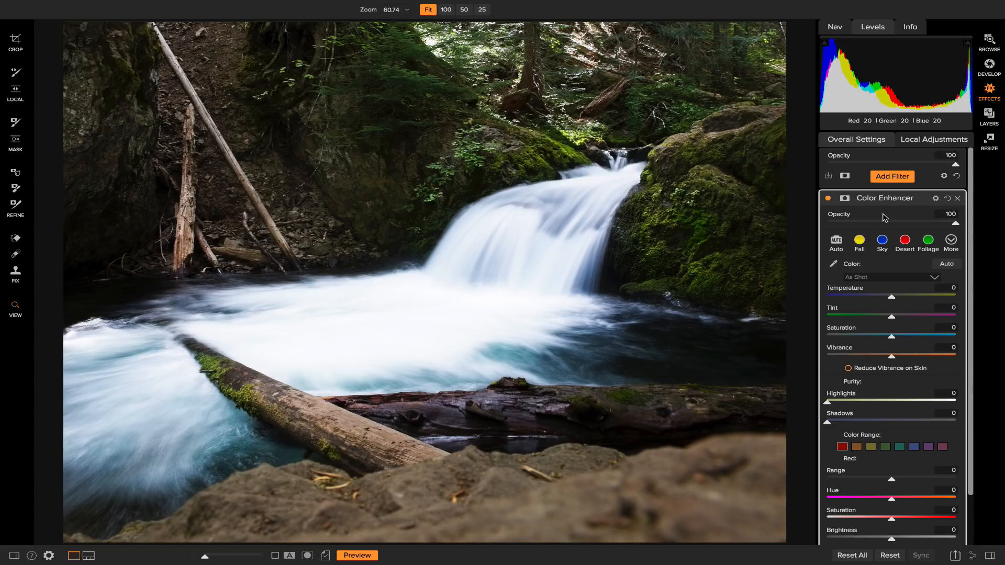
click(928, 244)
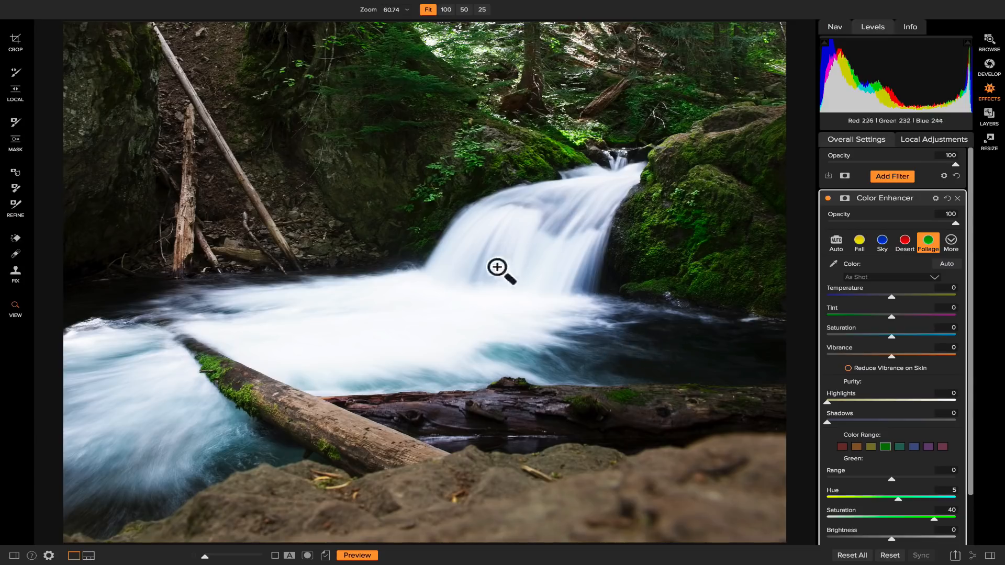
Step: Add another Color Enhancer filter with Temperature 24, Saturation -11 and Highlights purity 40
key(ctrl+z)
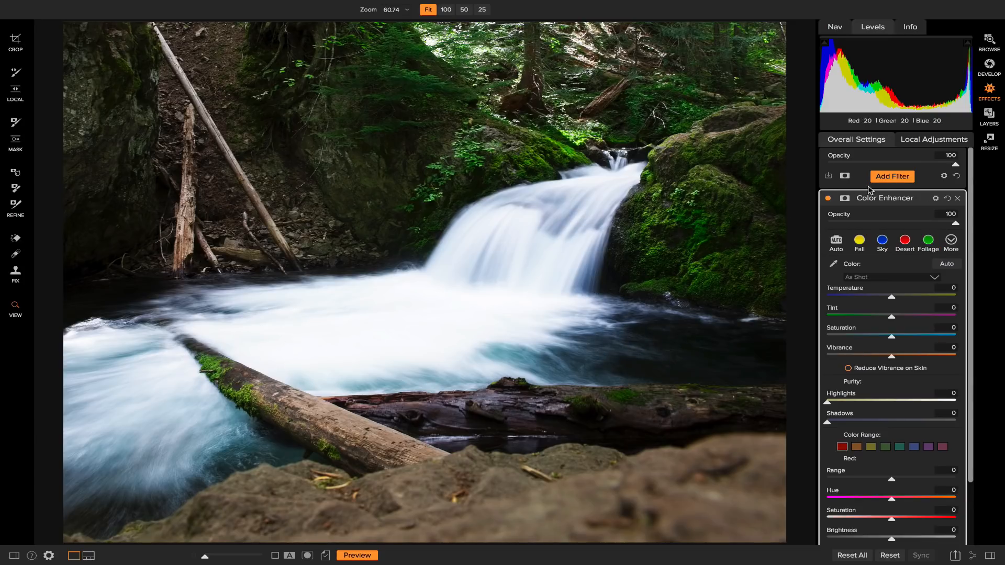
click(893, 178)
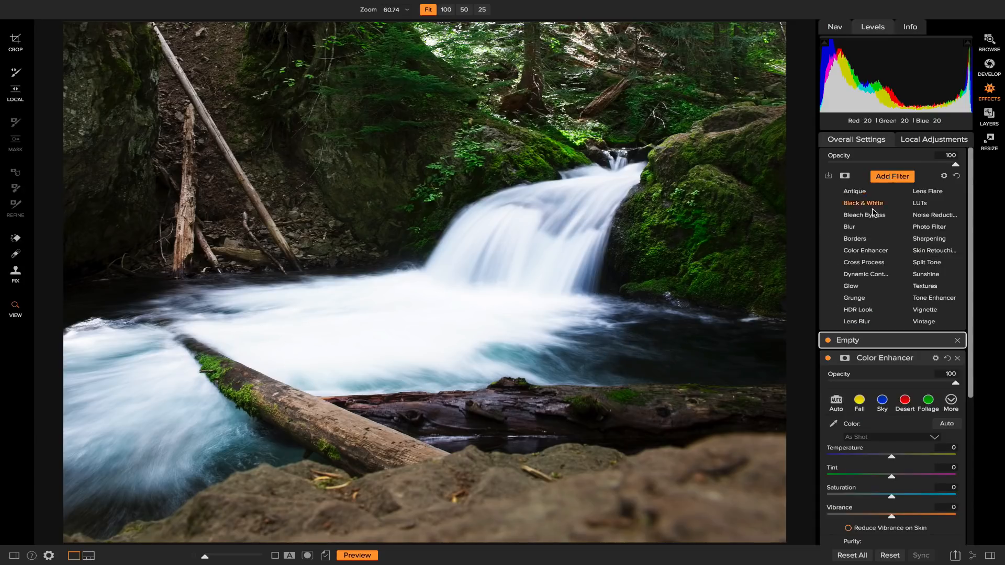
click(878, 252)
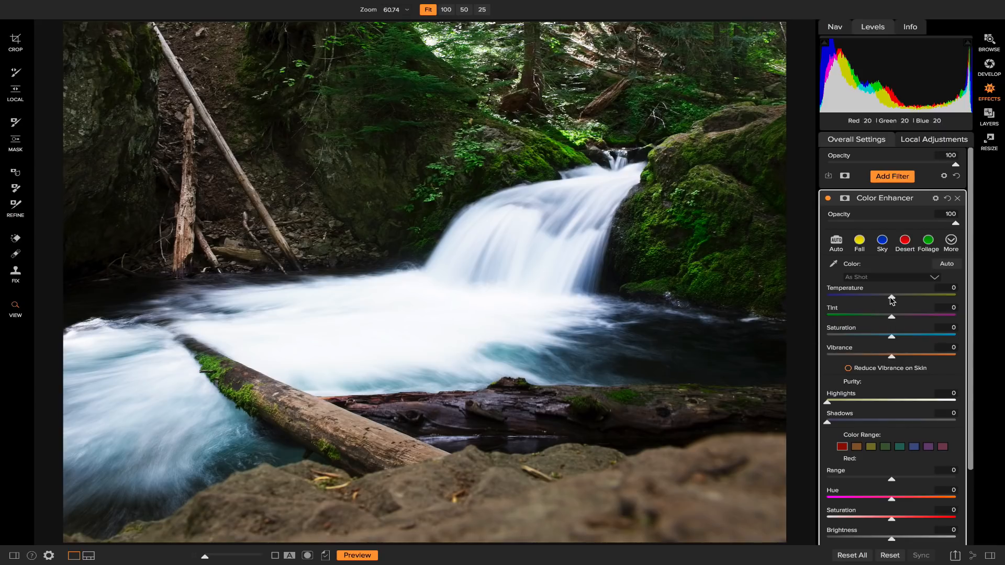
drag(893, 299, 915, 300)
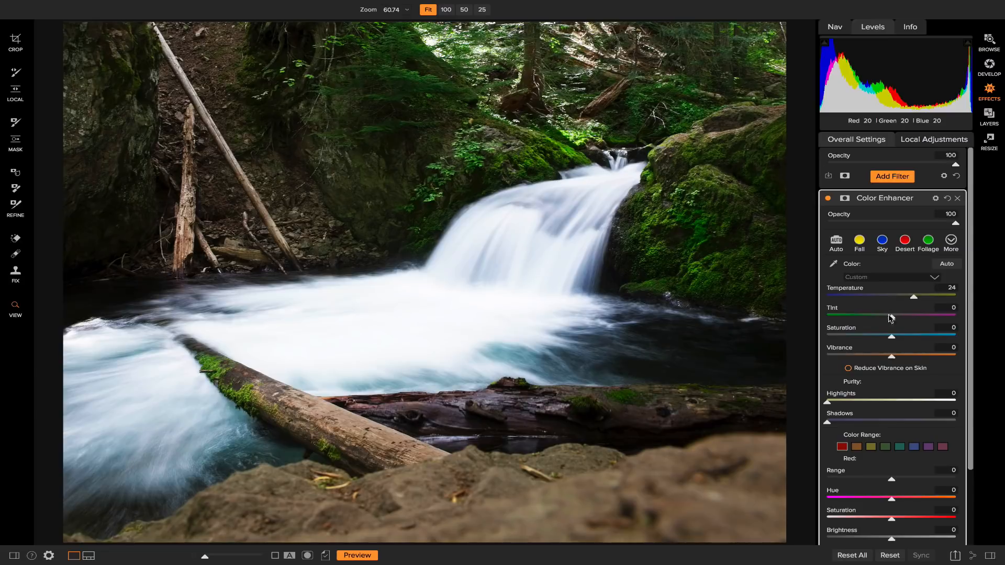
drag(891, 336, 878, 339)
drag(827, 402, 912, 409)
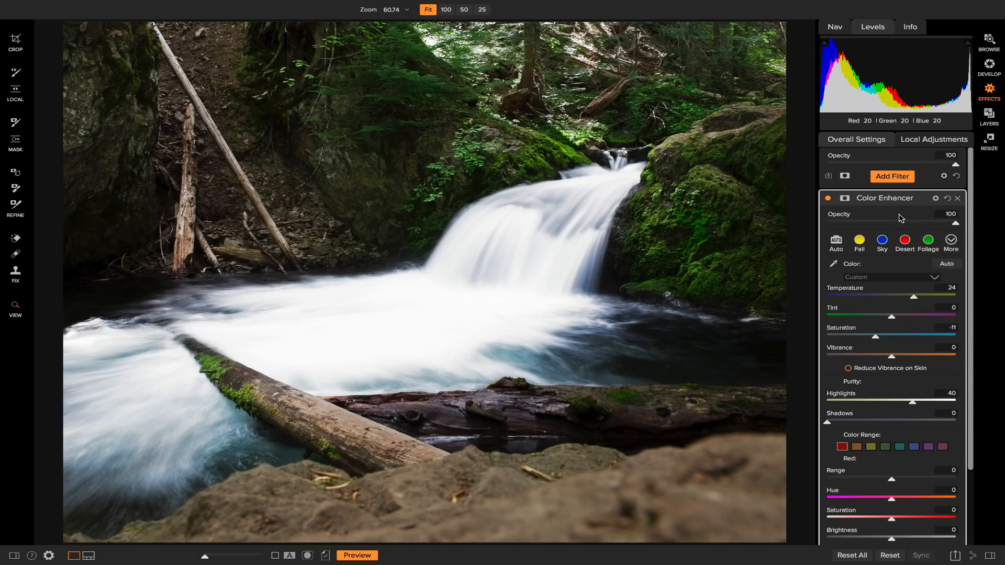
Step: Invert the new Color Enhancer's mask, paint the effect into the water only, and compare it on and off
click(845, 199)
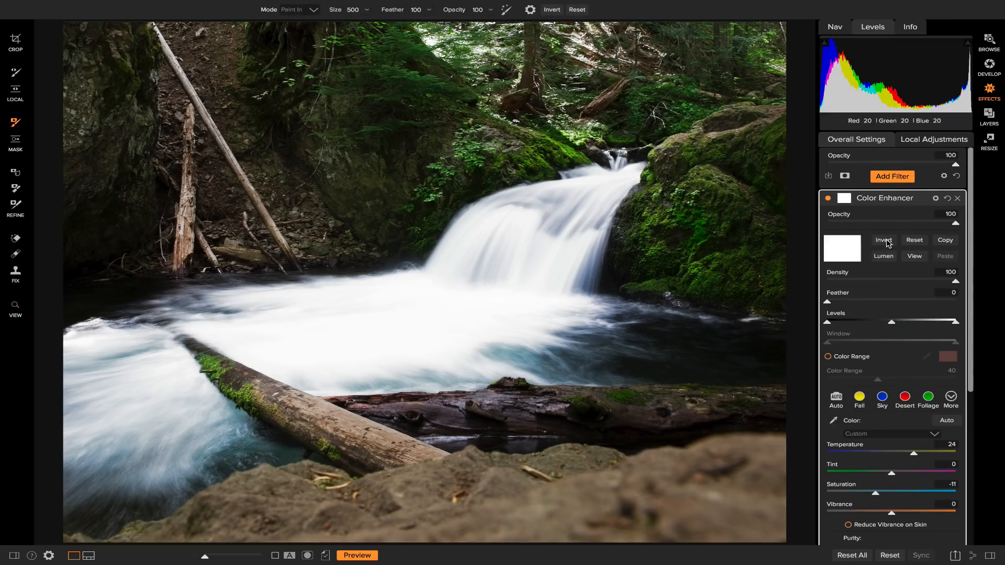
click(887, 240)
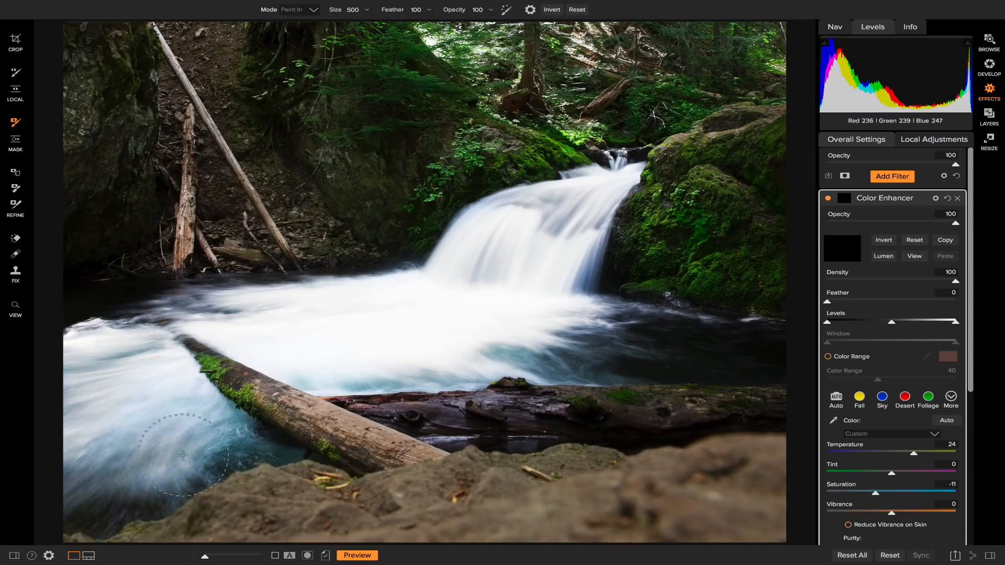
drag(576, 340, 772, 348)
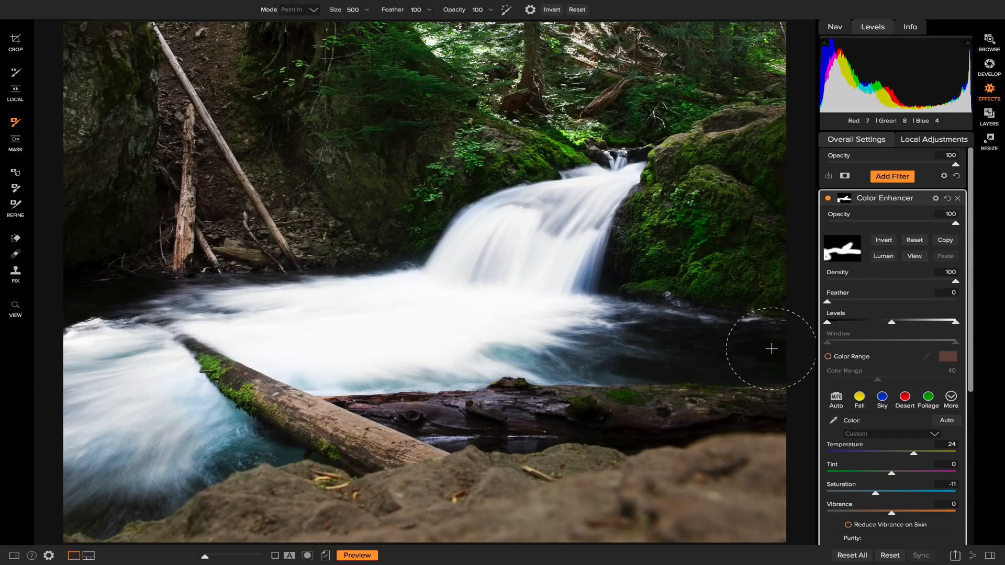
click(829, 199)
click(828, 199)
click(829, 199)
click(829, 199)
click(828, 199)
click(828, 199)
Step: Add a Vignette filter with the Big Softy preset and move its center toward the waterfall
click(895, 178)
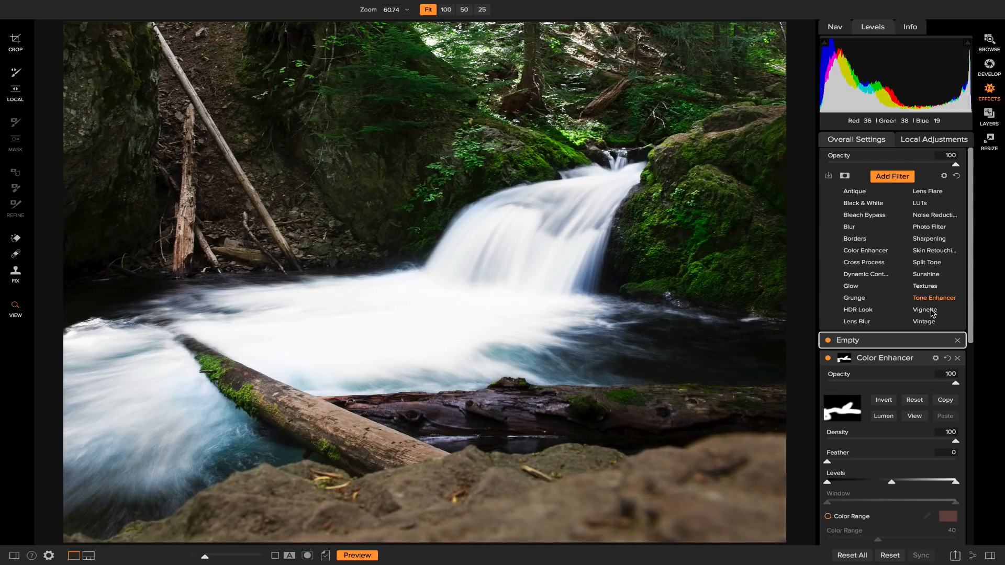
click(925, 310)
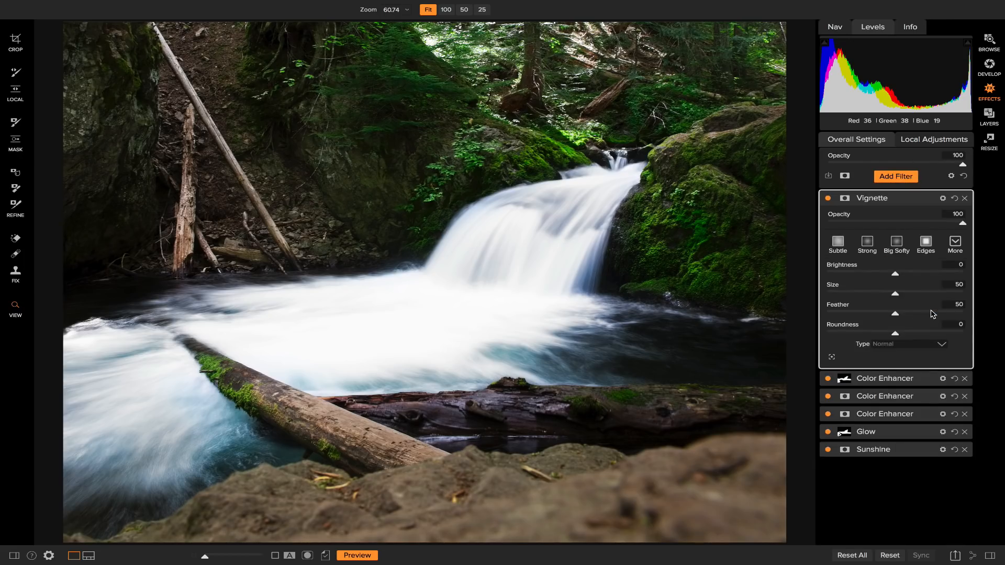
click(906, 243)
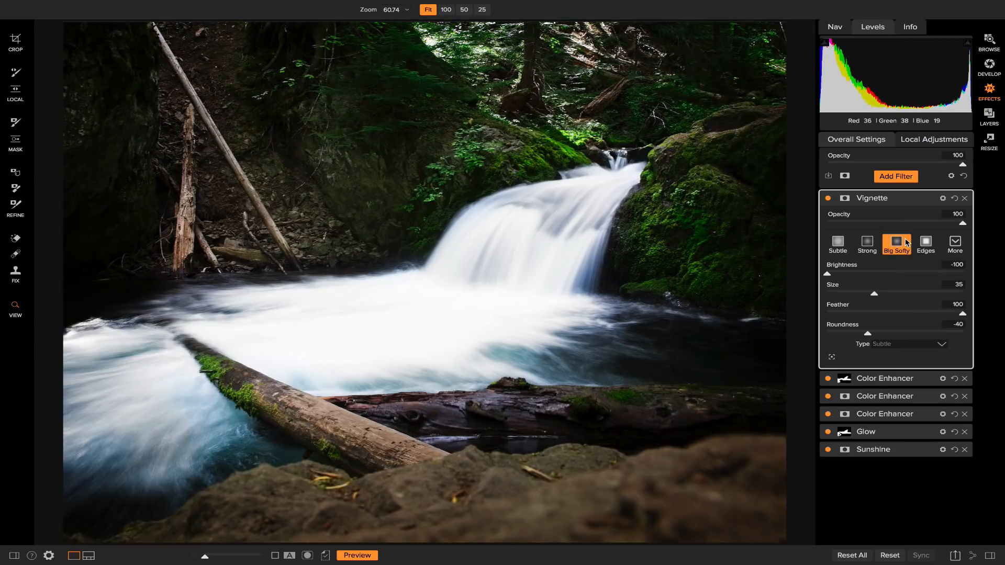
click(832, 358)
click(513, 341)
mouse_move(554, 232)
mouse_down()
mouse_move(557, 249)
mouse_move(564, 238)
mouse_up()
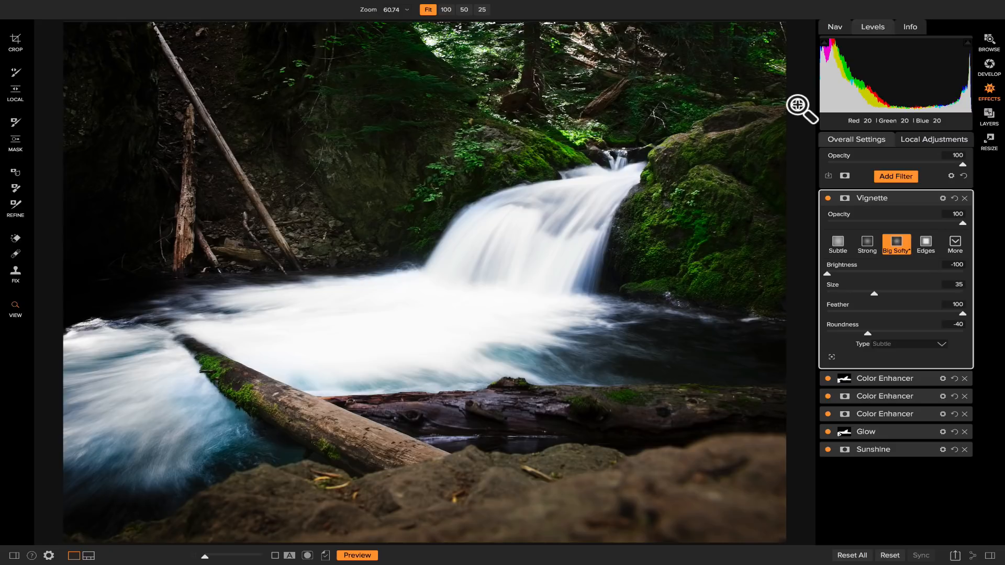
Step: Compare the stream photo with and without the Vignette, and the finished effects against the original
click(828, 199)
click(829, 198)
click(828, 198)
click(829, 199)
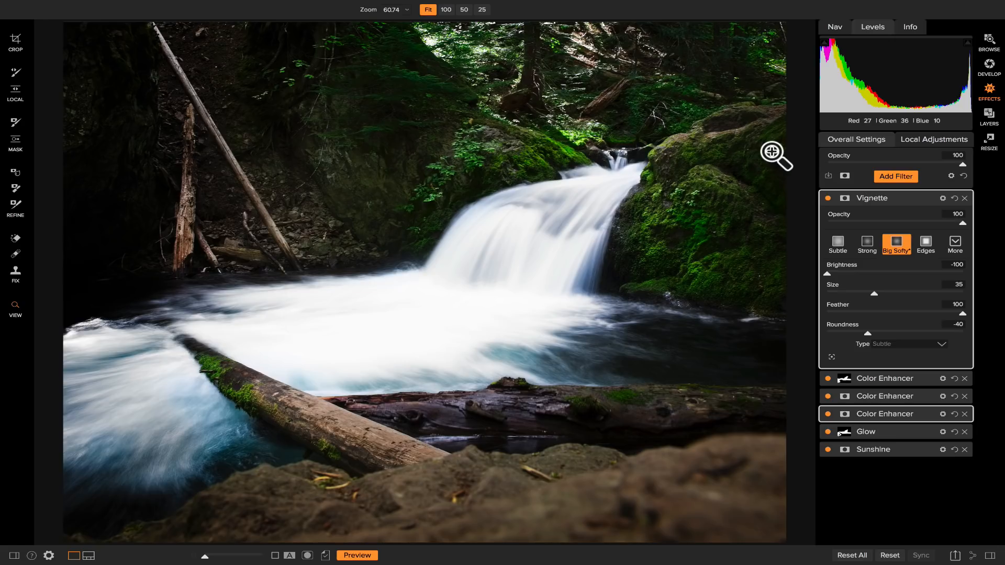
key(backslash)
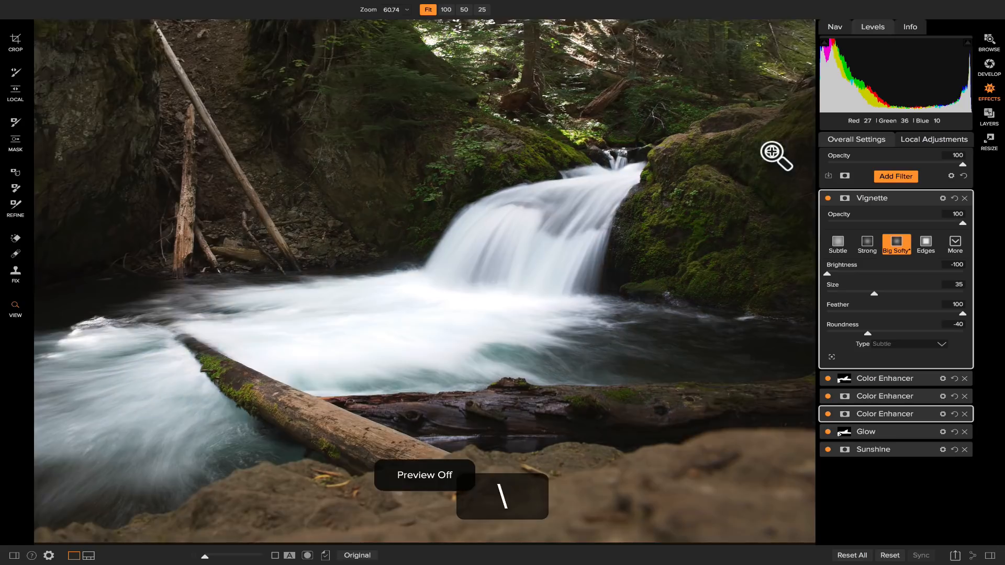
key(backslash)
key(backslash)
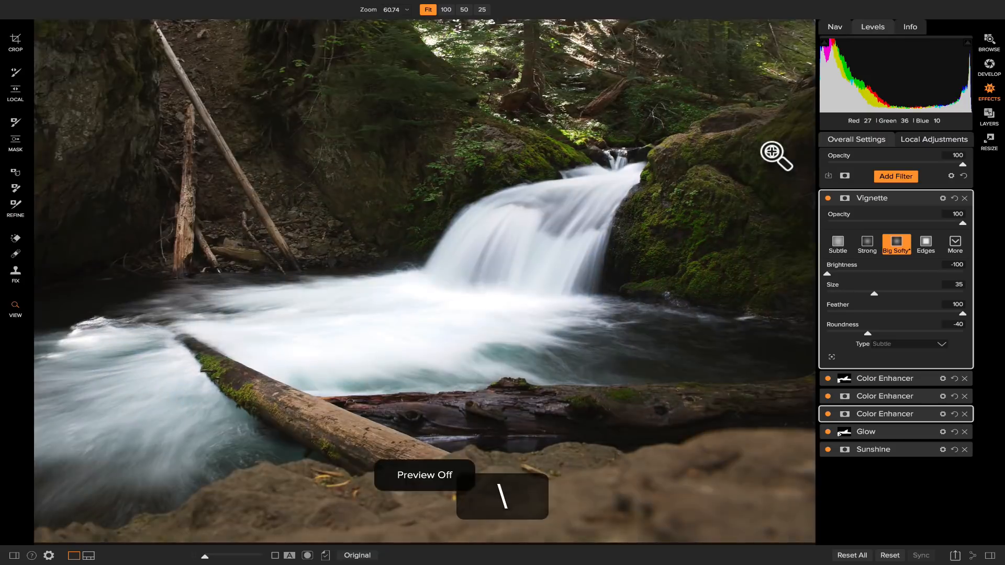